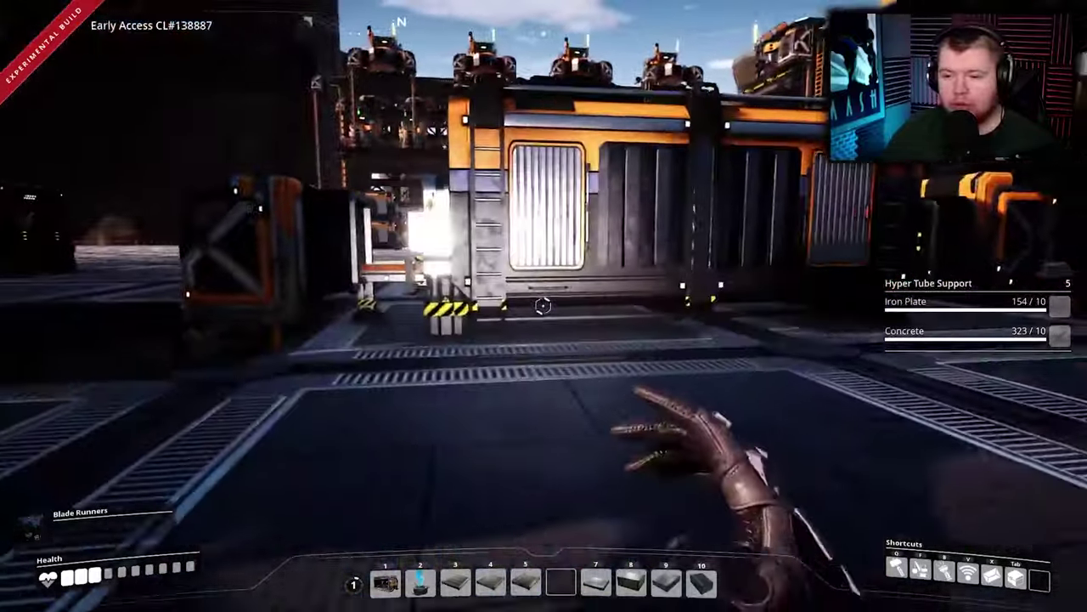
# Walk around the factory floor, past the factory row, storage containers and canyon ramp.
pyautogui.press('w')
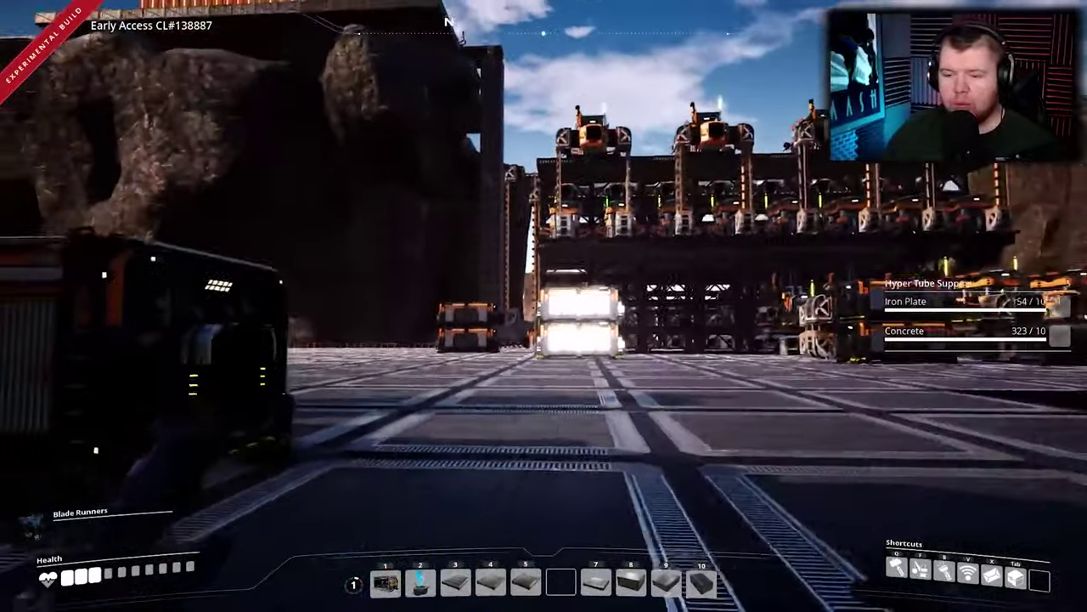
pyautogui.press('w')
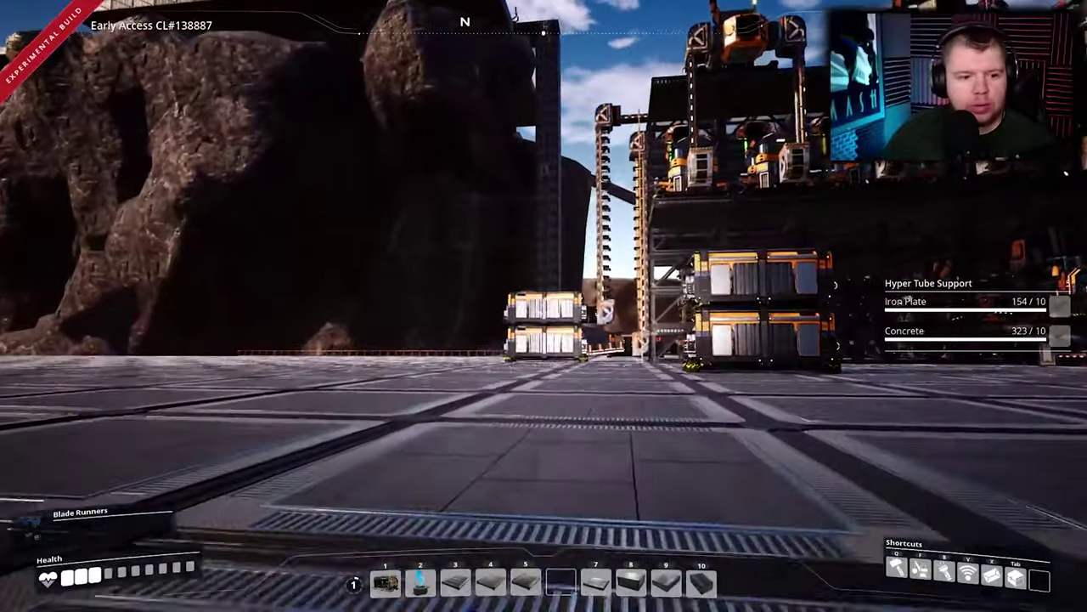
pyautogui.press('w')
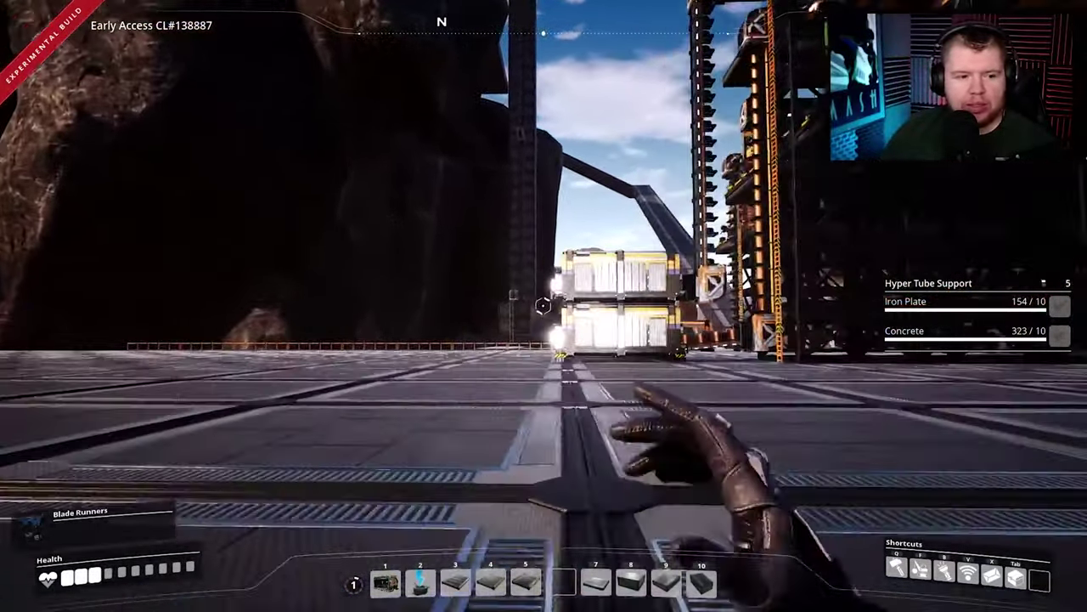
pyautogui.press('w')
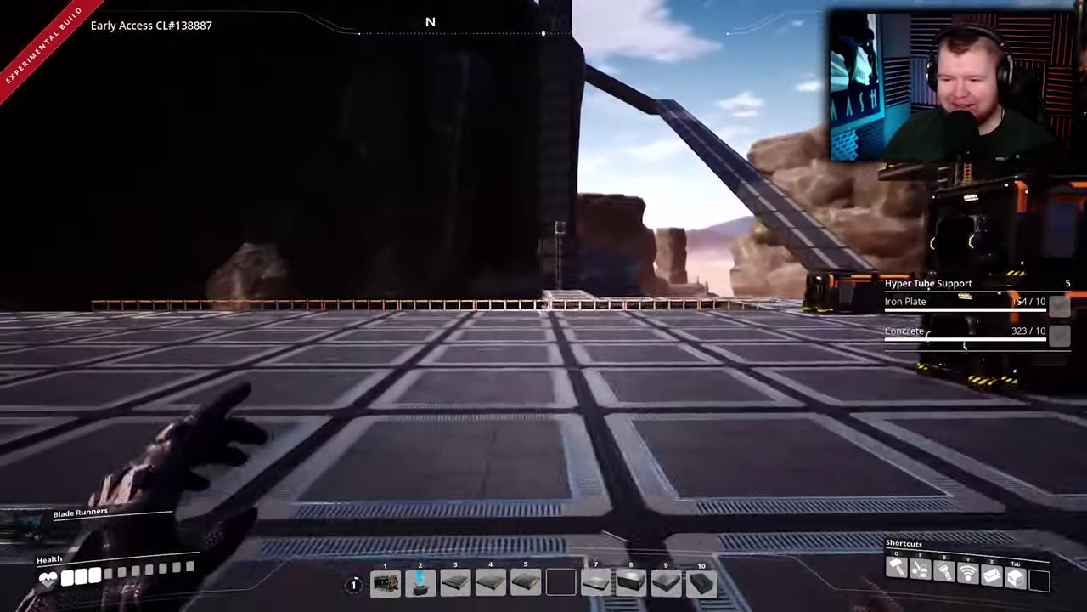
pyautogui.press('w')
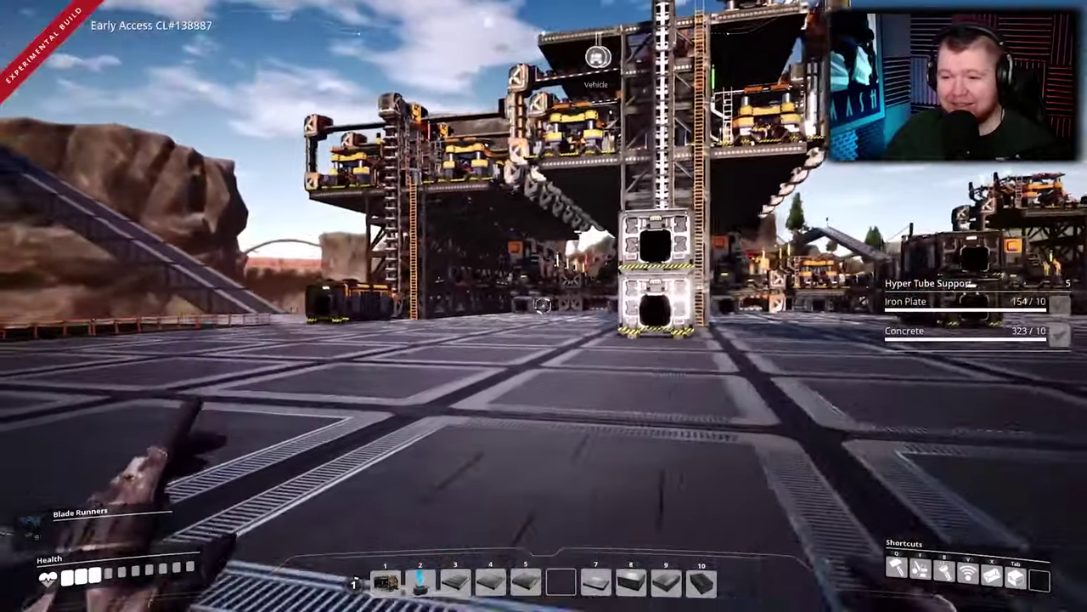
pyautogui.press('w')
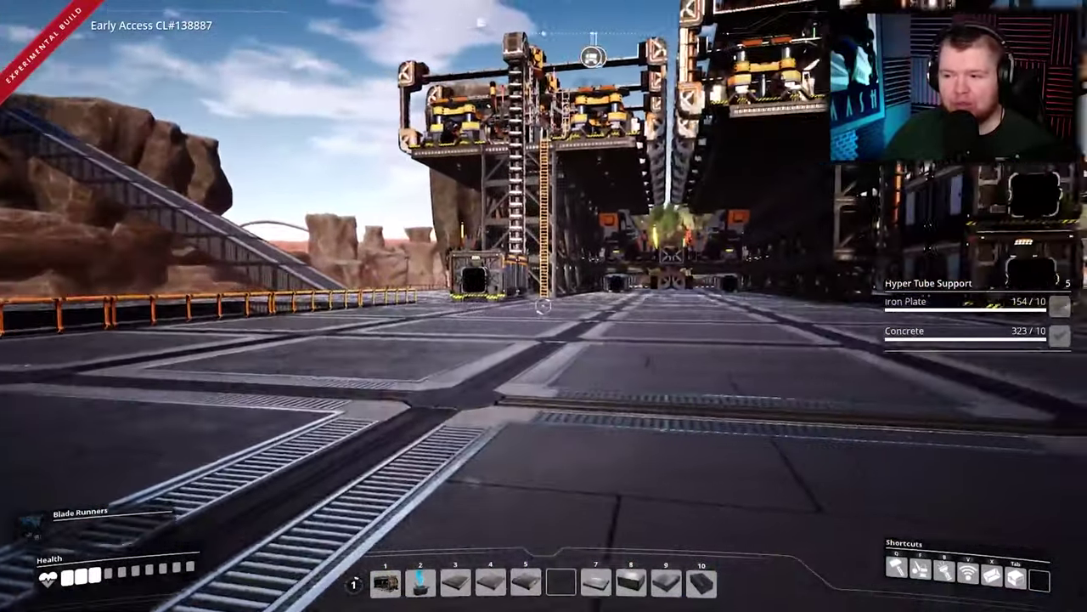
pyautogui.press('w')
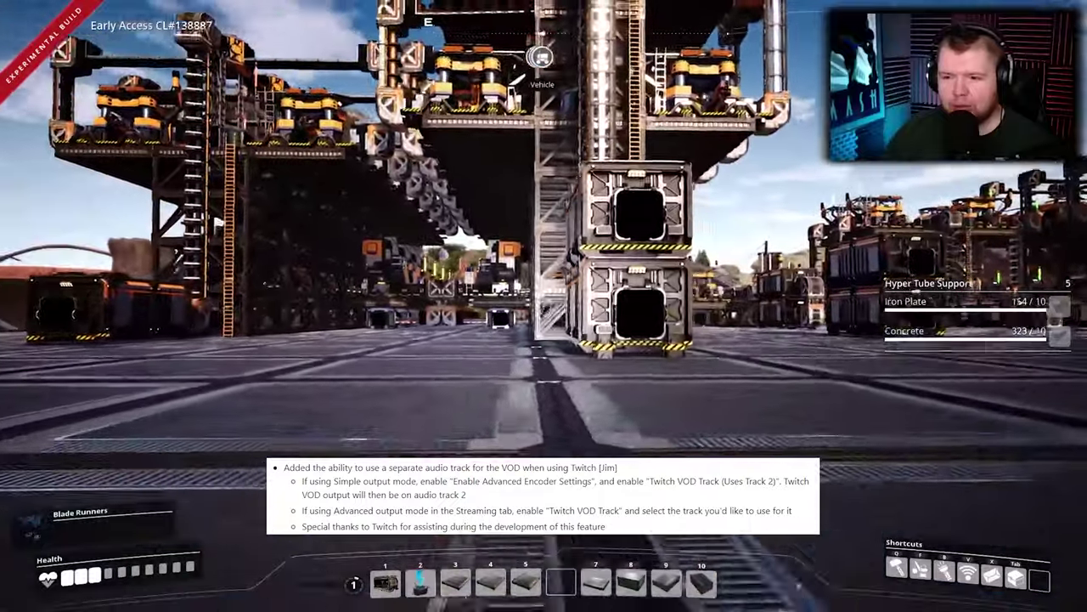
pyautogui.press('s')
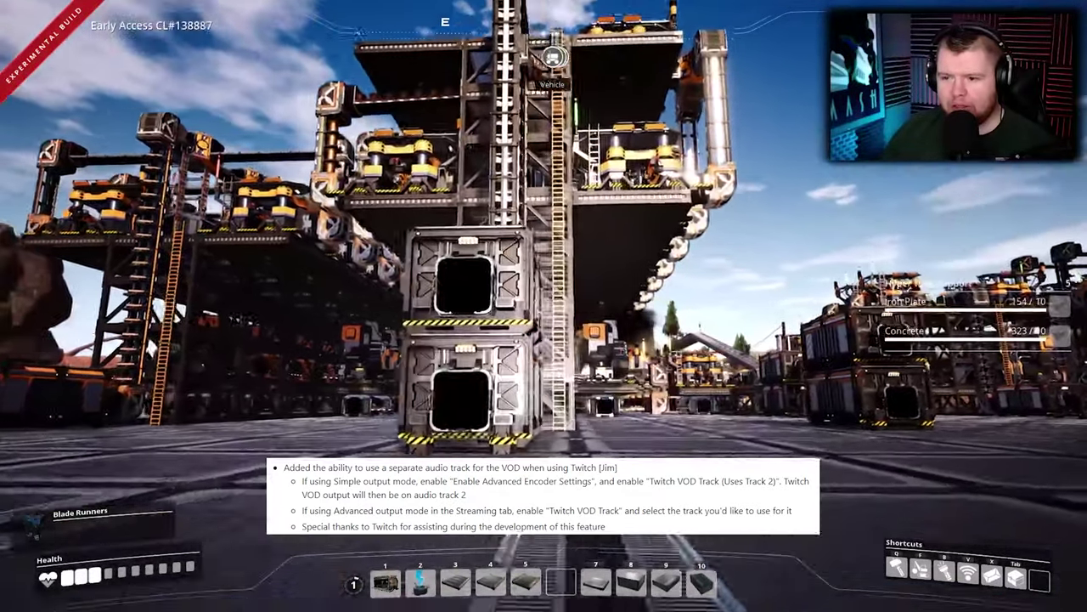
pyautogui.press('w')
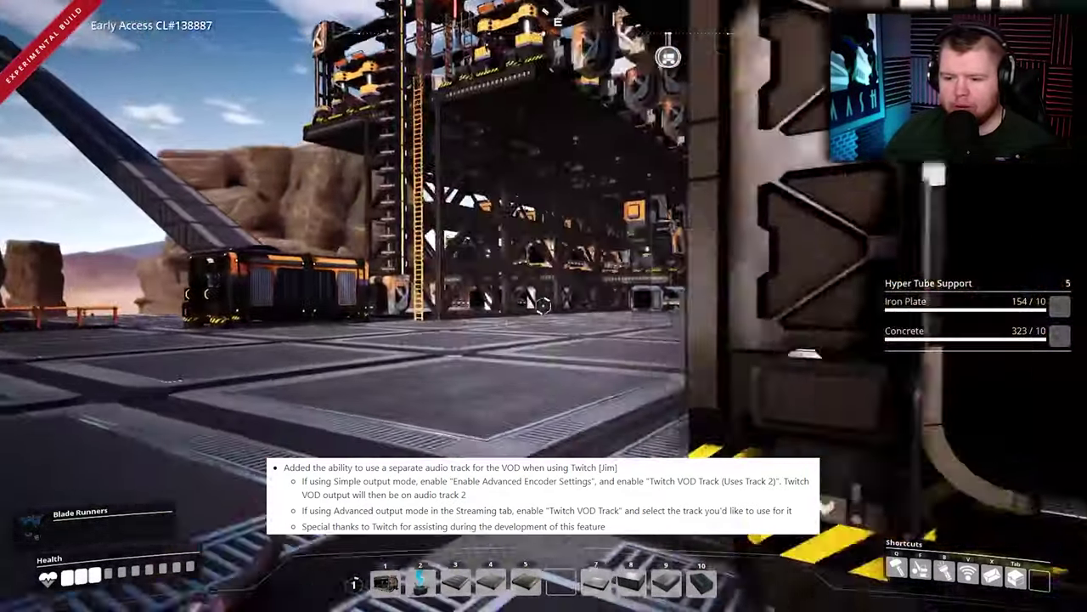
# Equip the build gun, climb onto the raised walkway, then switch to the VB-Audio page.
pyautogui.press('2')
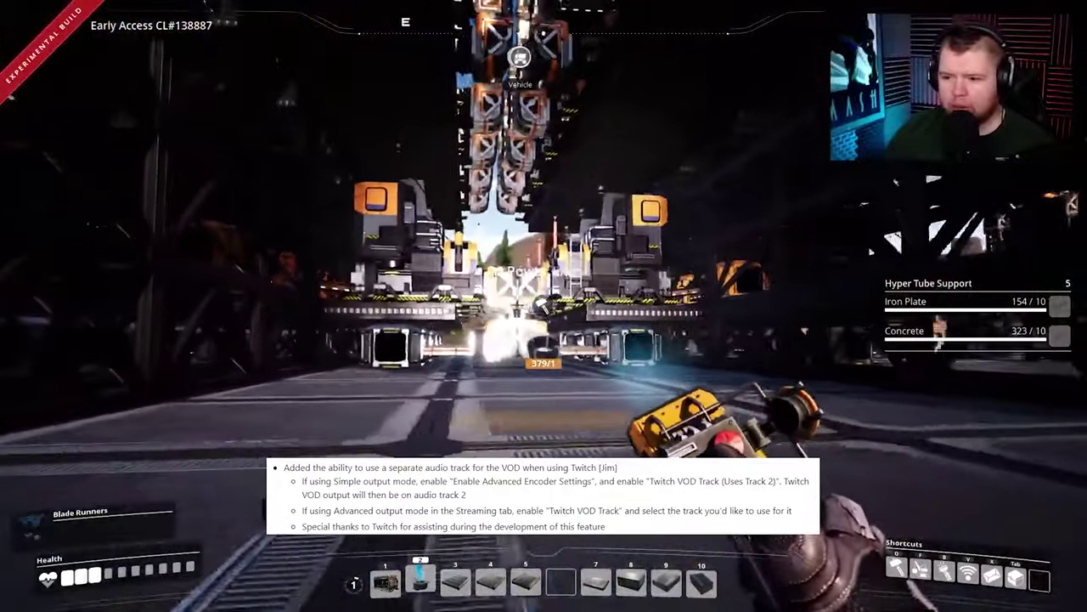
pyautogui.press('w')
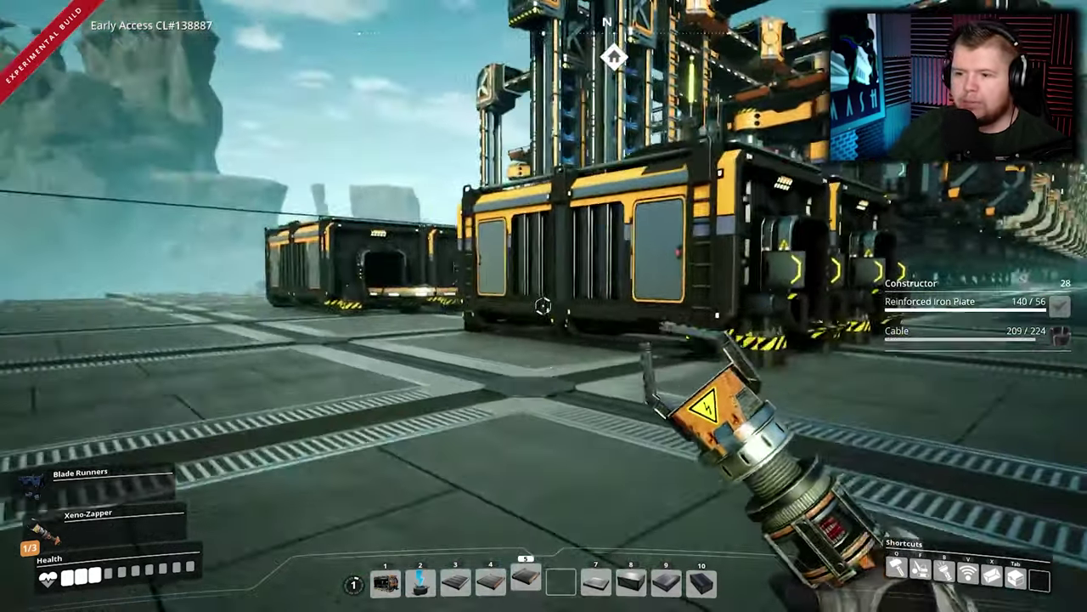
pyautogui.press('w')
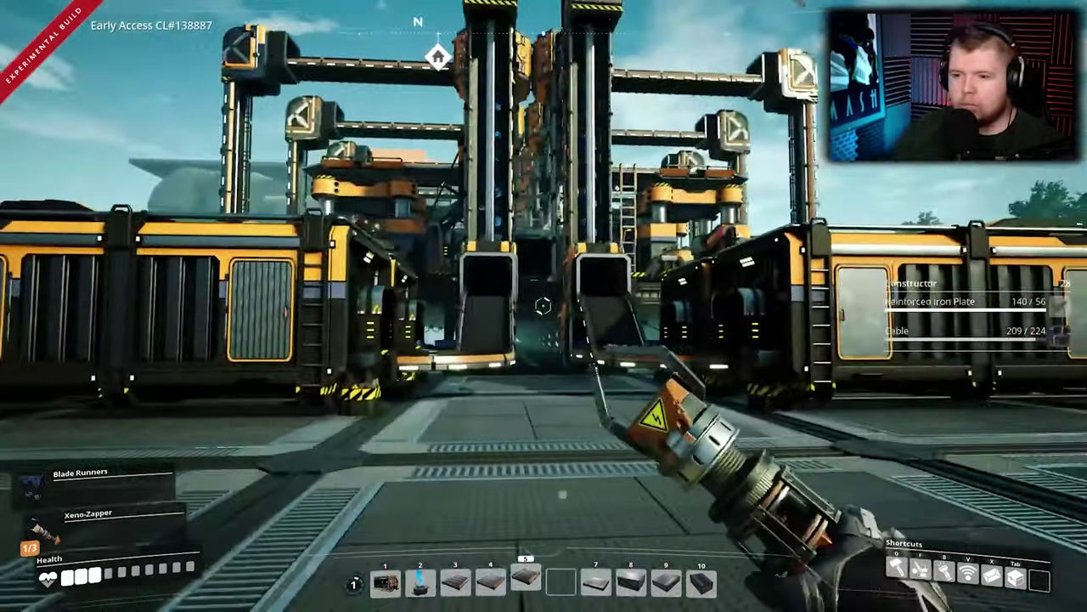
pyautogui.press('w')
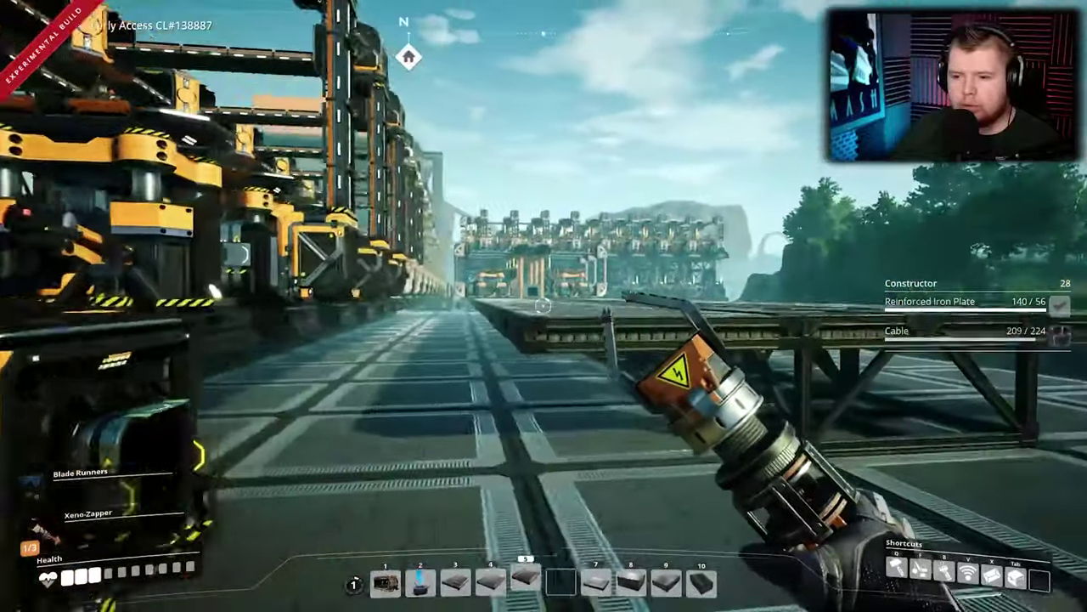
pyautogui.press('space')
pyautogui.press('w')
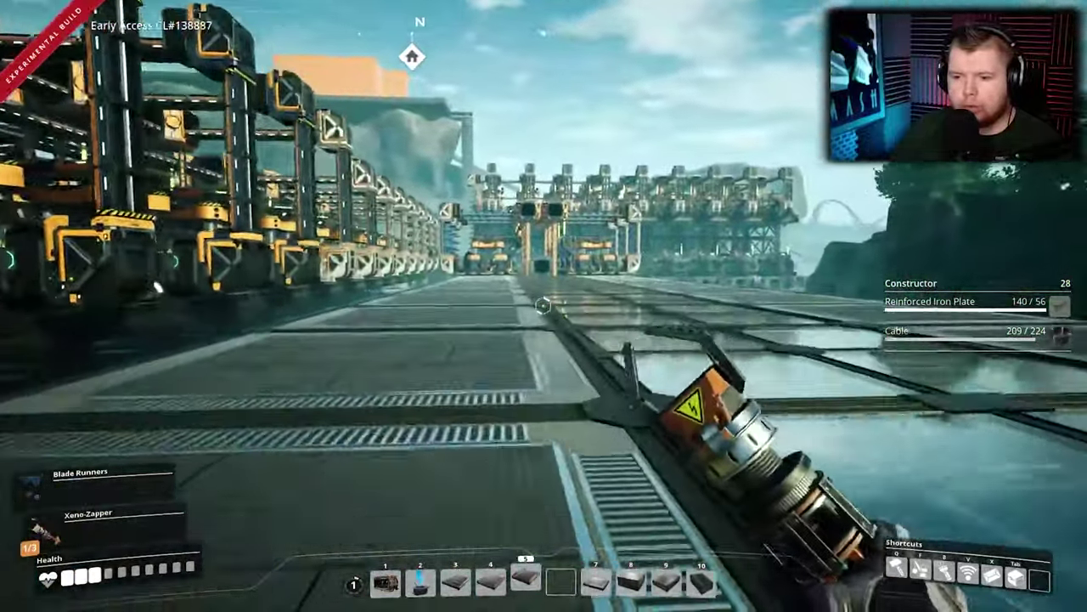
pyautogui.press('w')
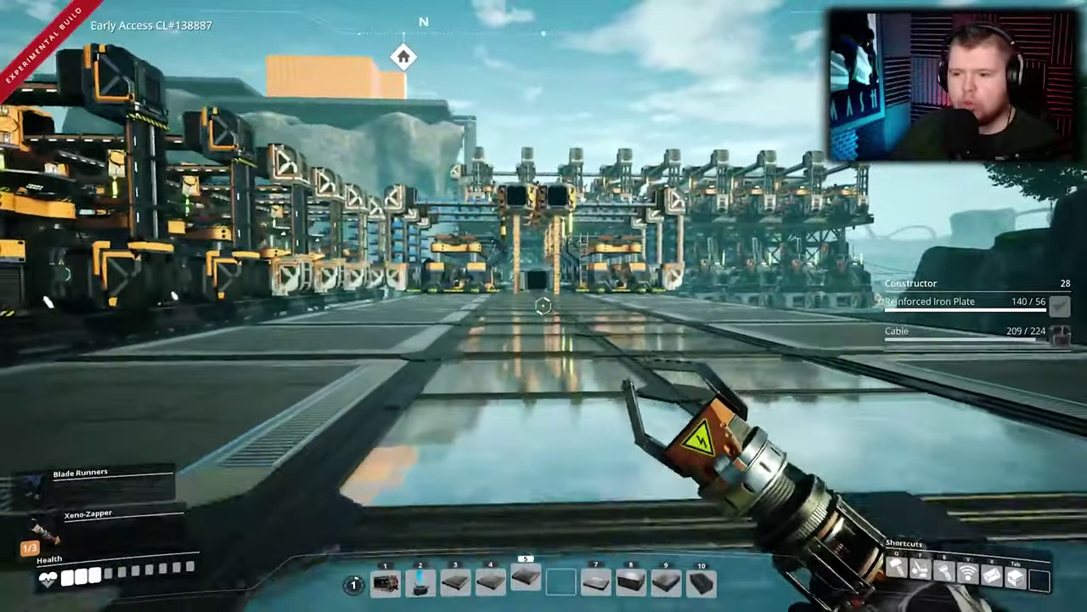
pyautogui.press('w')
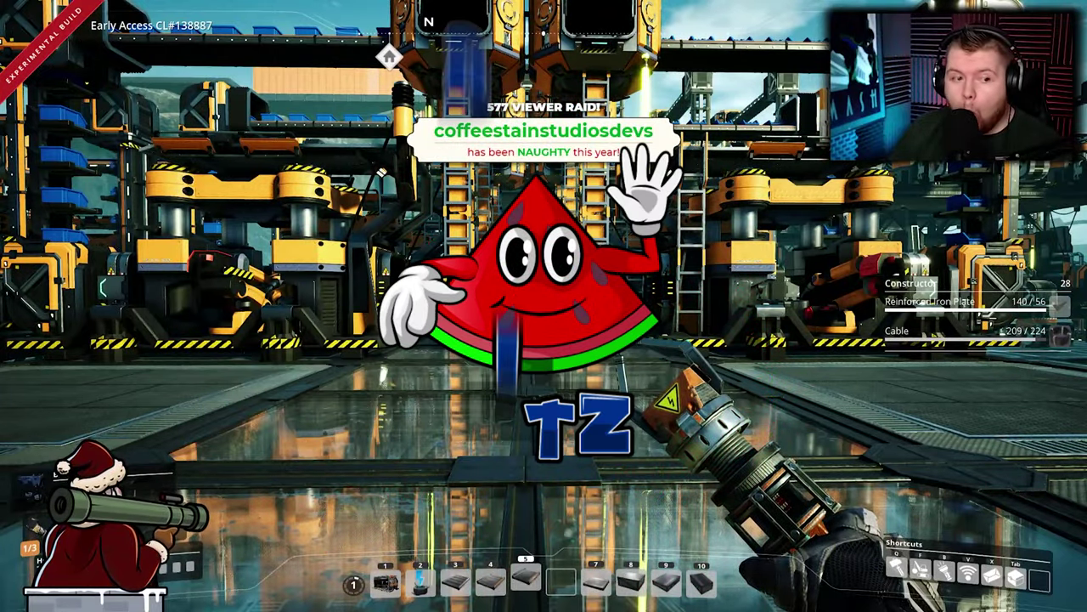
pyautogui.hotkey('alt', 'Tab')
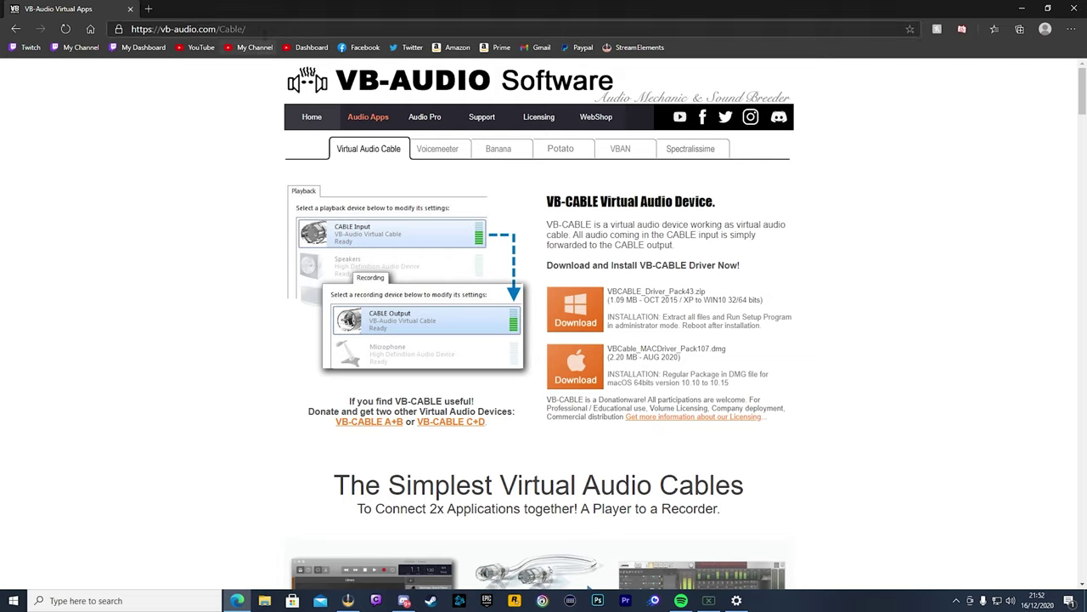
# Download the Windows VBCABLE_Driver_Pack43.zip and bring up options for the finished download.
pyautogui.moveTo(246, 29); pyautogui.dragTo(131, 29)
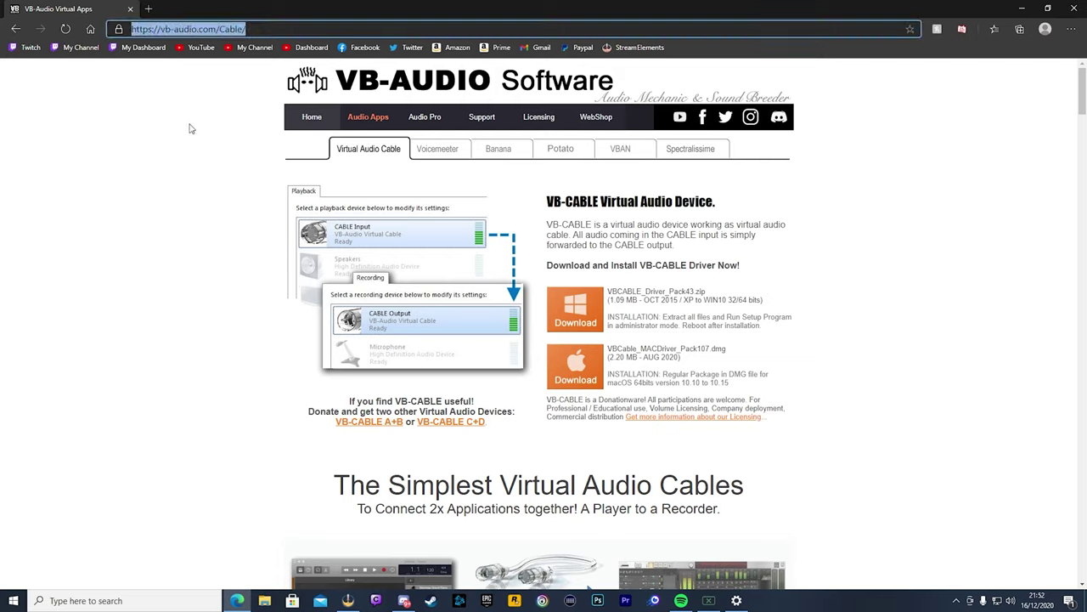
pyautogui.click(256, 235)
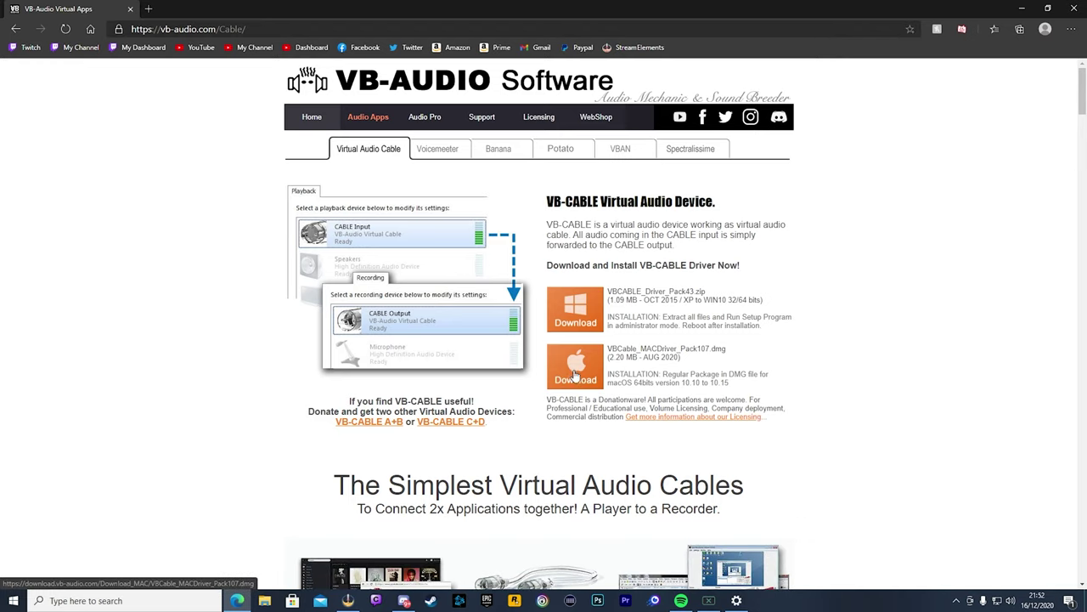
pyautogui.click(592, 303)
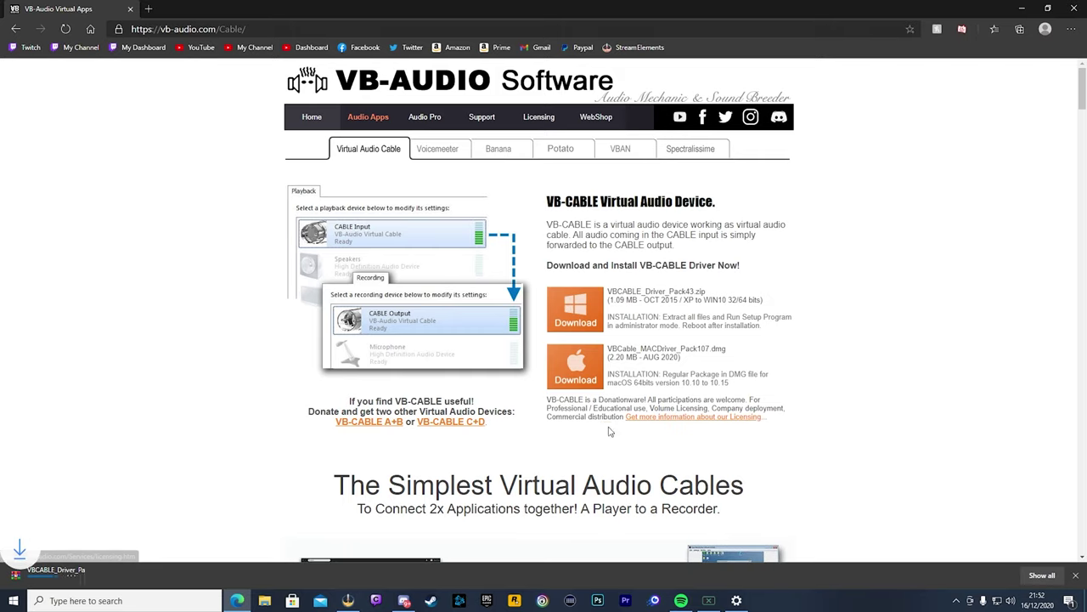
pyautogui.rightClick(81, 575)
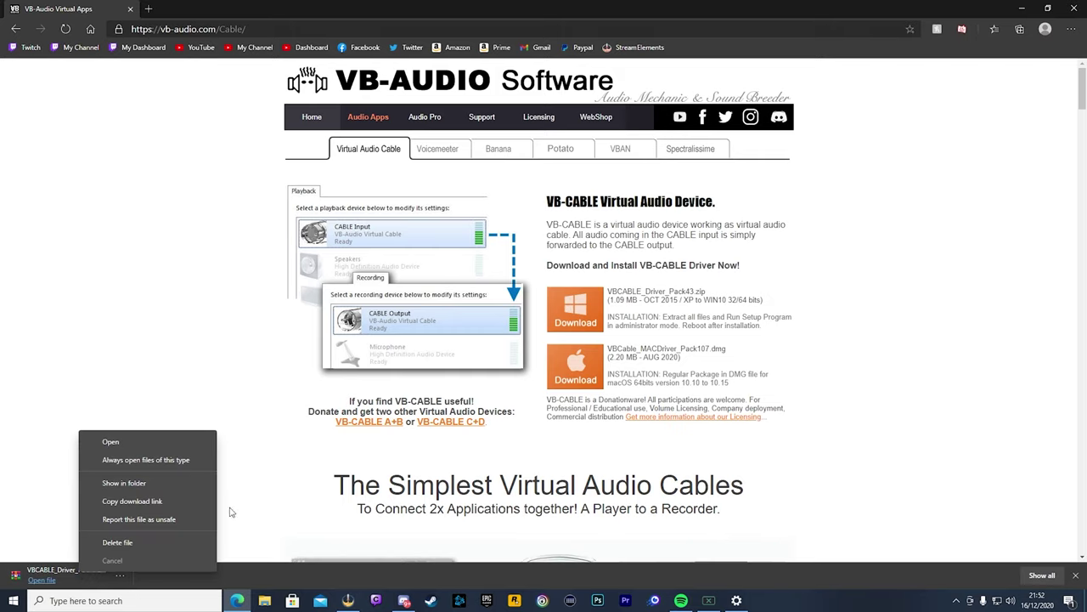
# Extract VBCABLE_Driver_Pack43.zip to its own folder and run VBCABLE_Setup_x64.
pyautogui.click(143, 484)
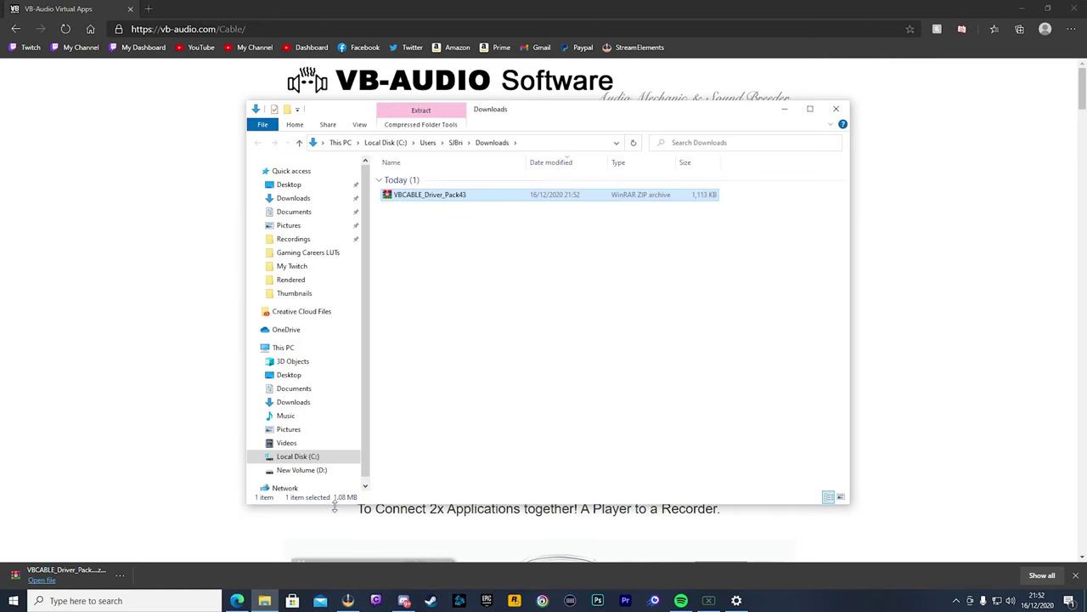
pyautogui.rightClick(435, 202)
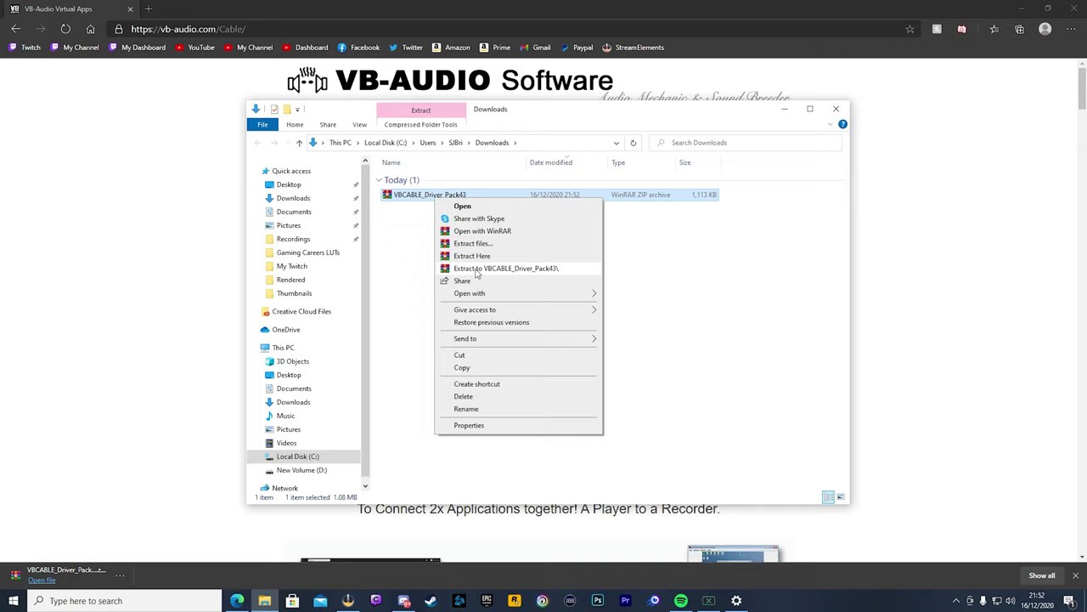
pyautogui.click(524, 270)
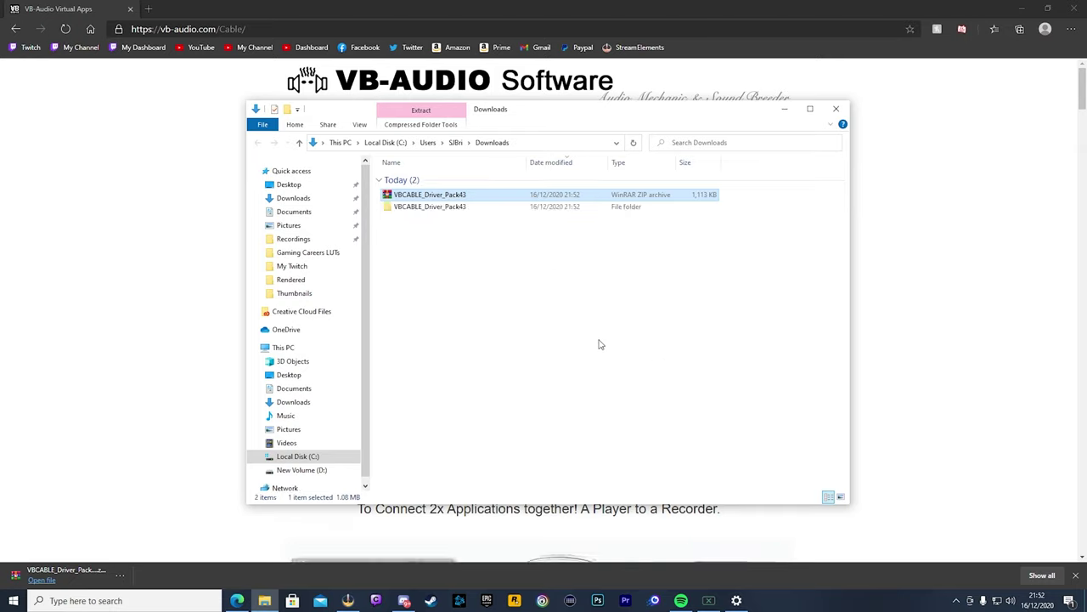
pyautogui.doubleClick(450, 208)
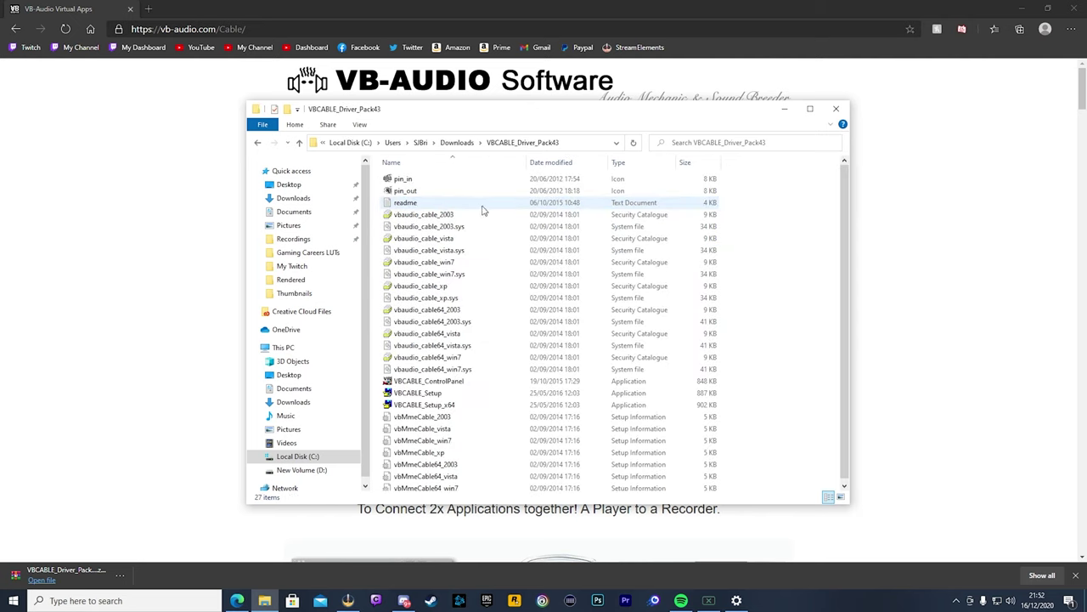
pyautogui.scroll(-1, 480, 213)
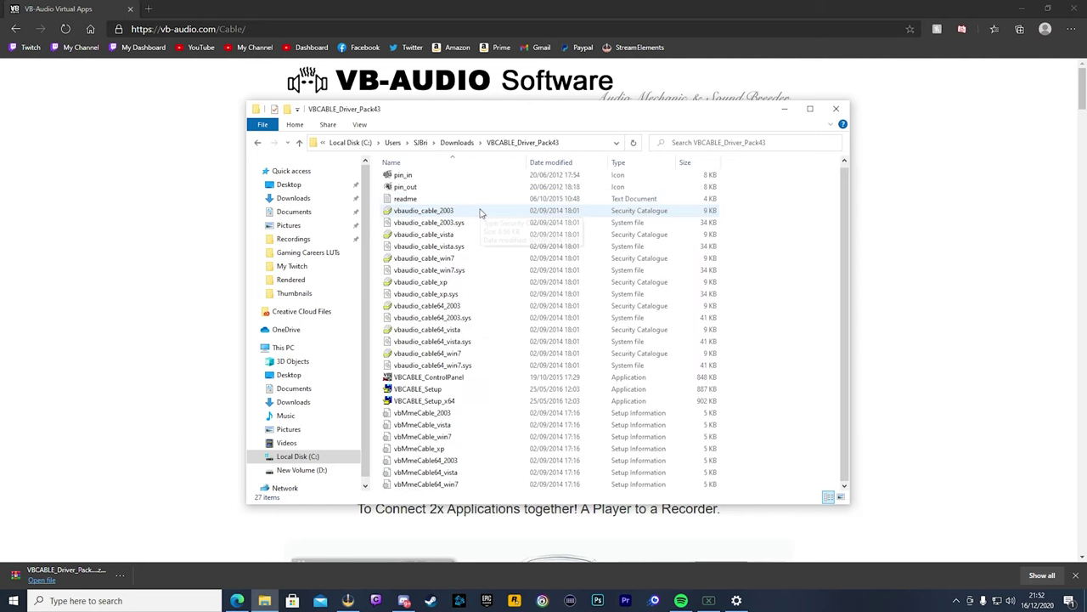
pyautogui.doubleClick(459, 404)
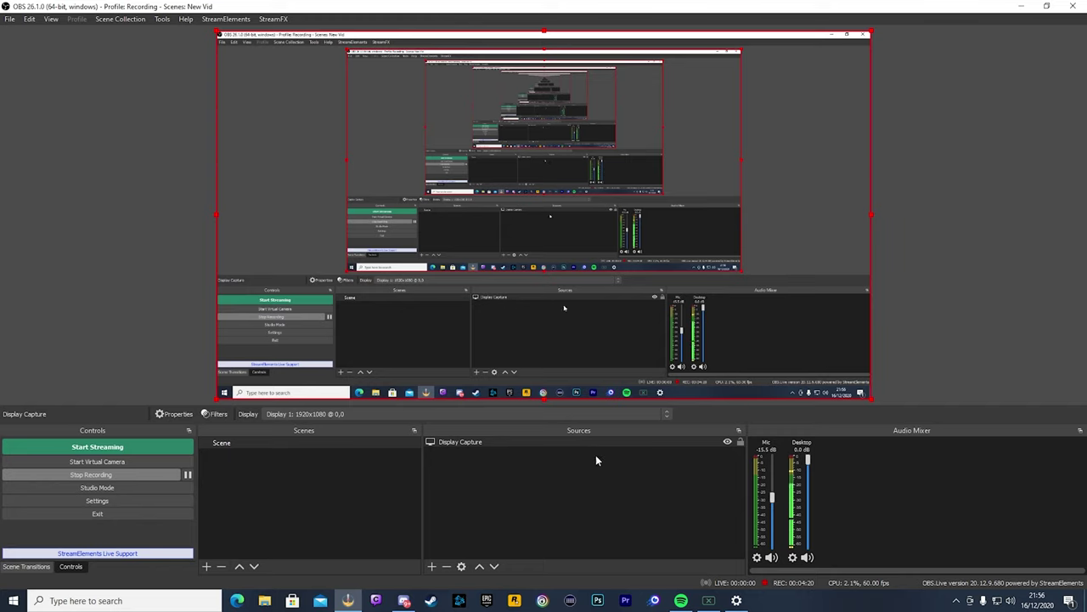
# Open OBS Settings at the Output page, showing CBR rate control at 6000 Kbps.
pyautogui.click(120, 501)
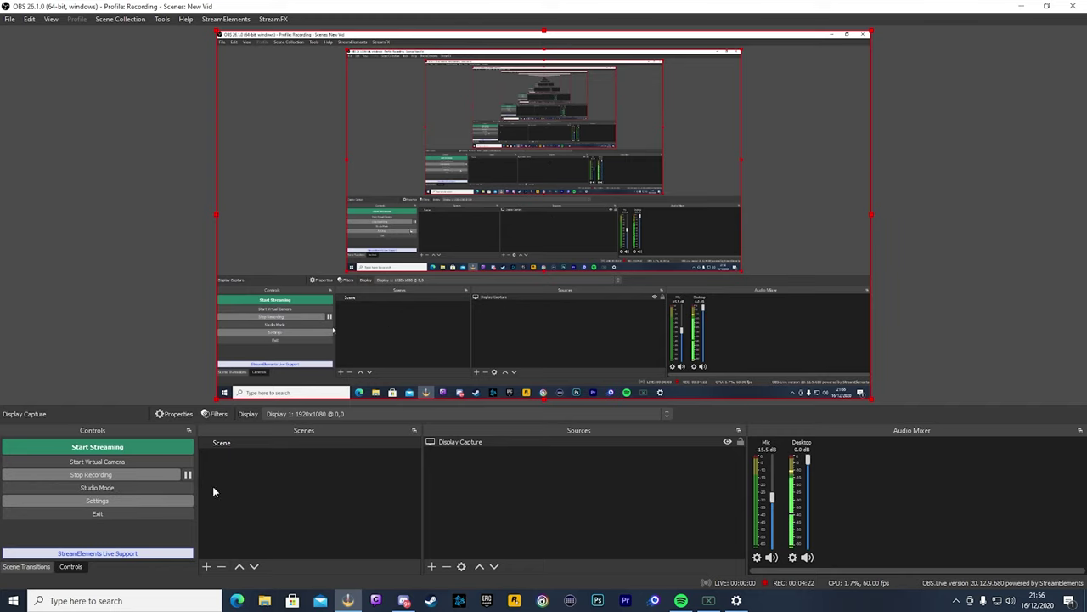
pyautogui.click(308, 170)
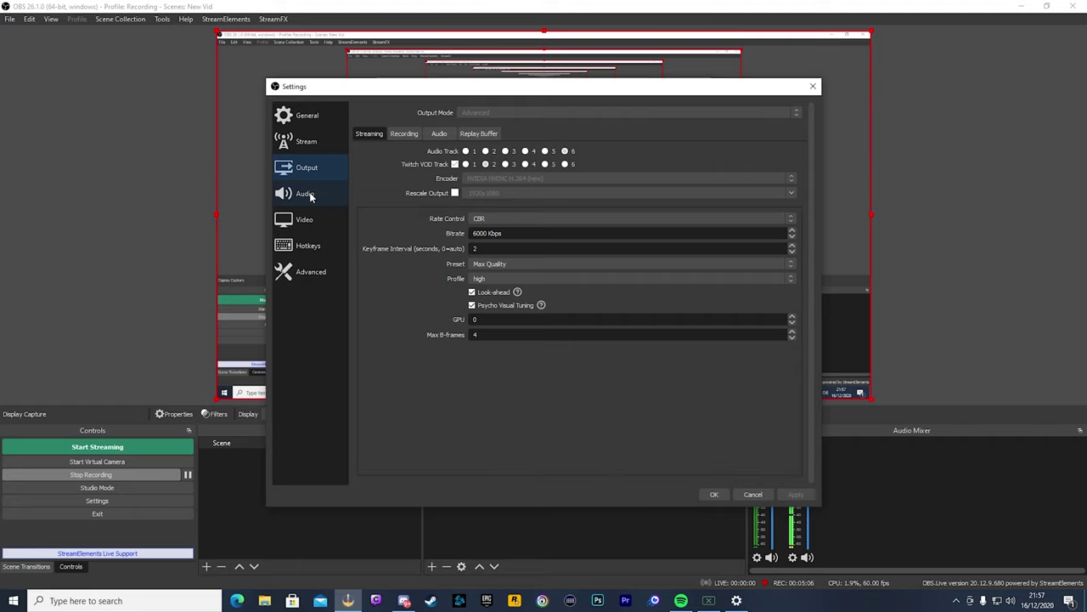
# In Audio settings, keep Desktop Audio Disabled and Mic/Auxiliary Audio 2 on CABLE Output, then confirm.
pyautogui.click(304, 194)
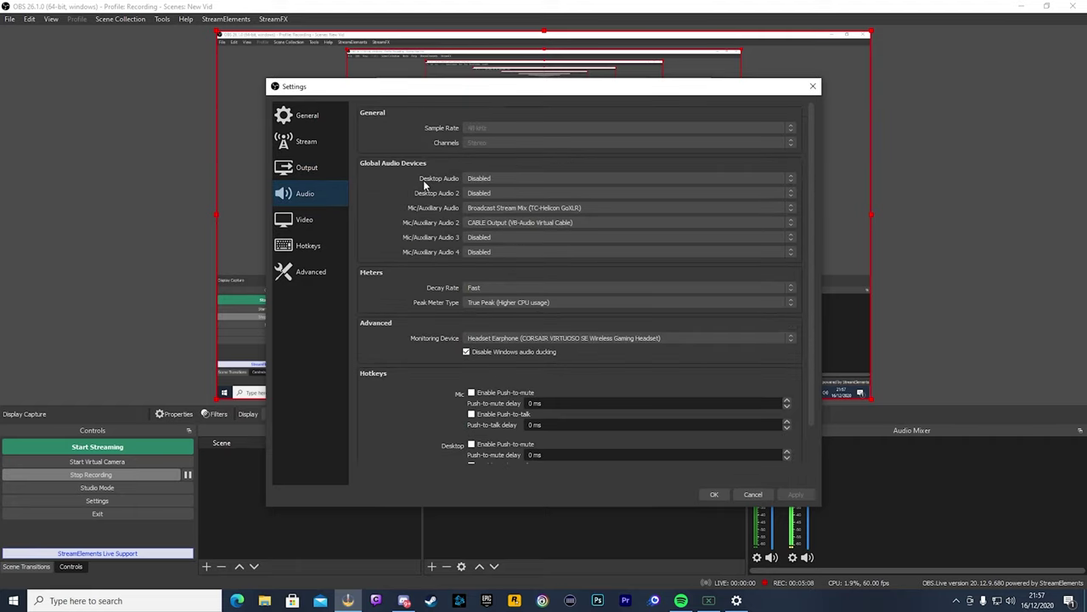
pyautogui.click(475, 180)
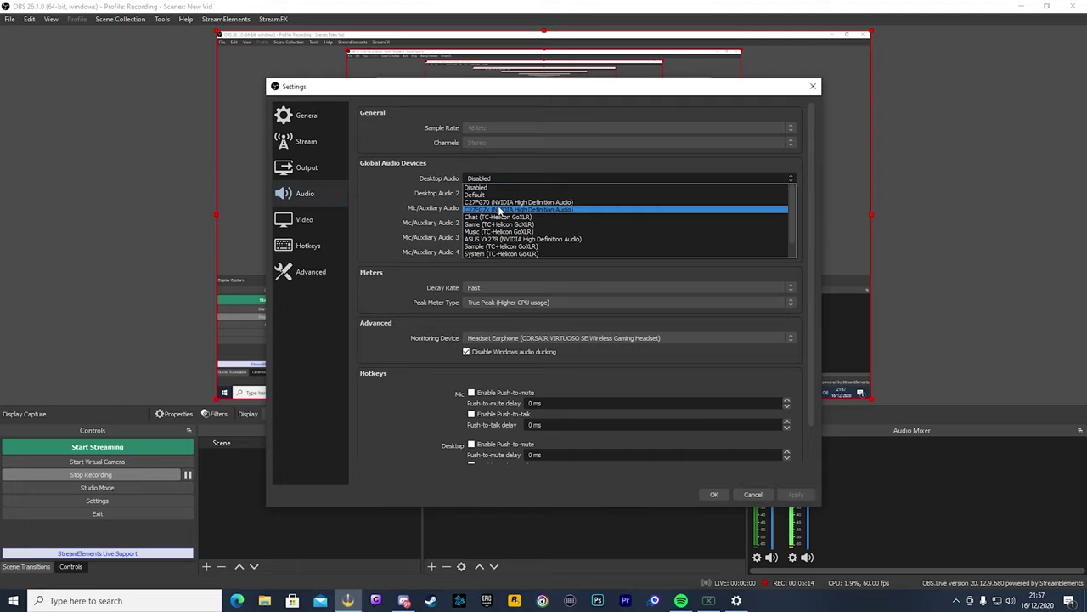
pyautogui.click(396, 194)
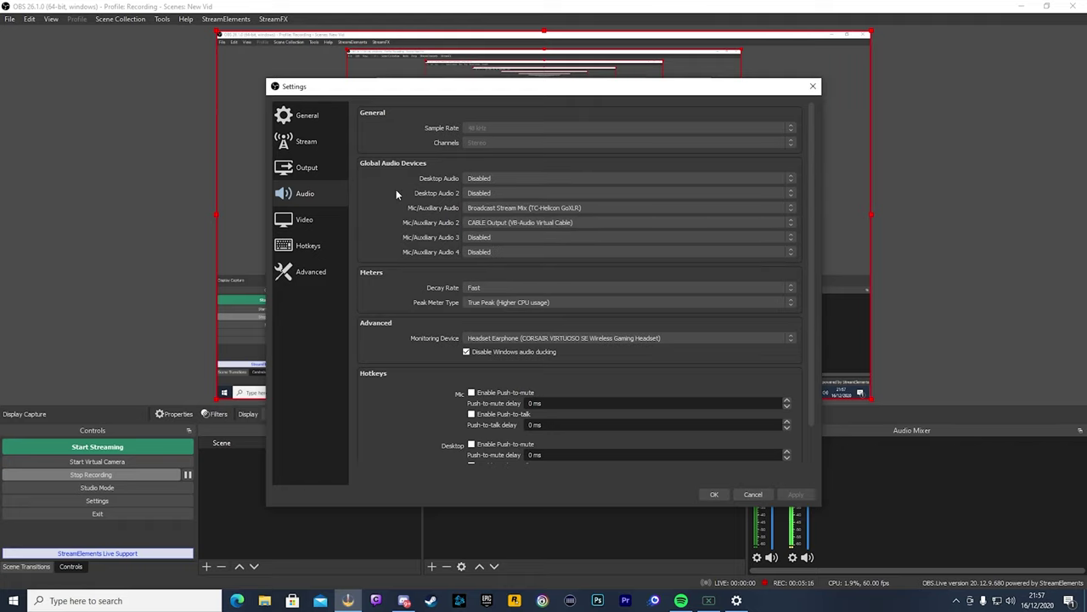
pyautogui.click(538, 222)
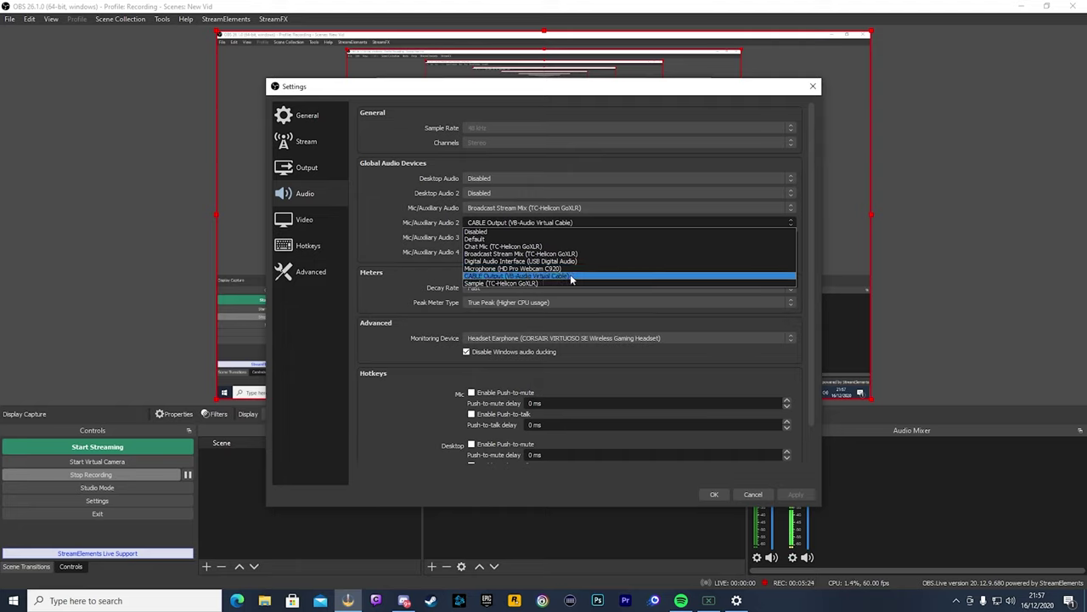
pyautogui.click(416, 234)
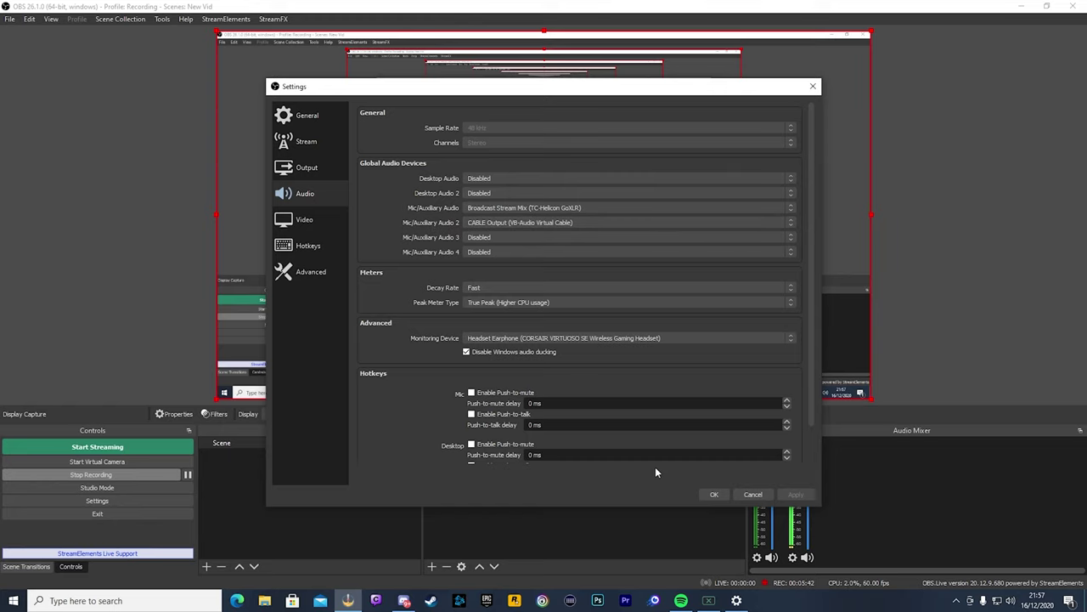
pyautogui.click(712, 495)
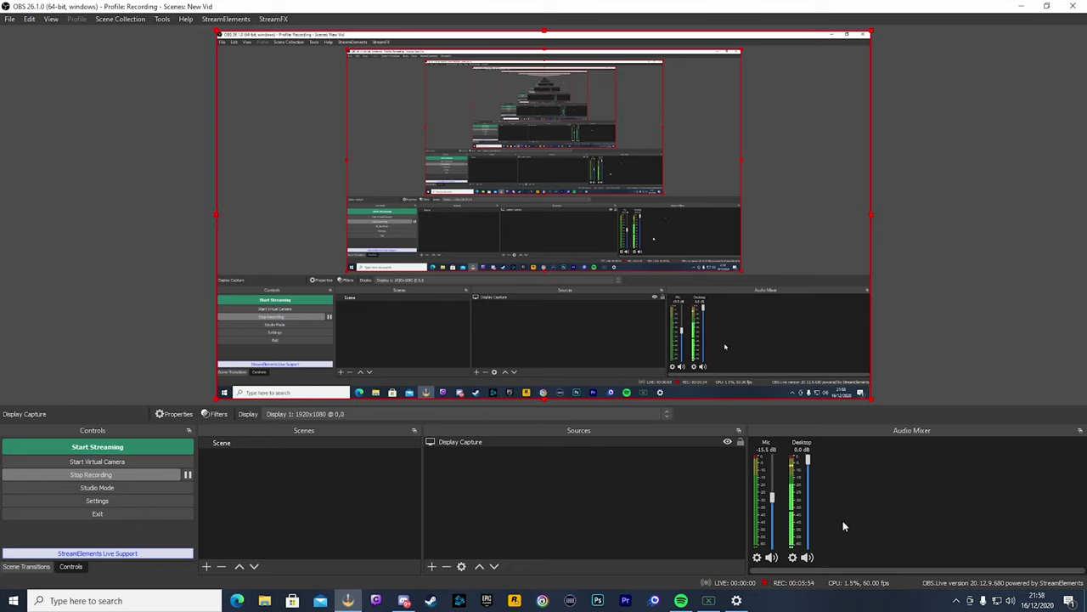
# Rename the Desktop audio channel to 'Twitch Vod'.
pyautogui.click(795, 561)
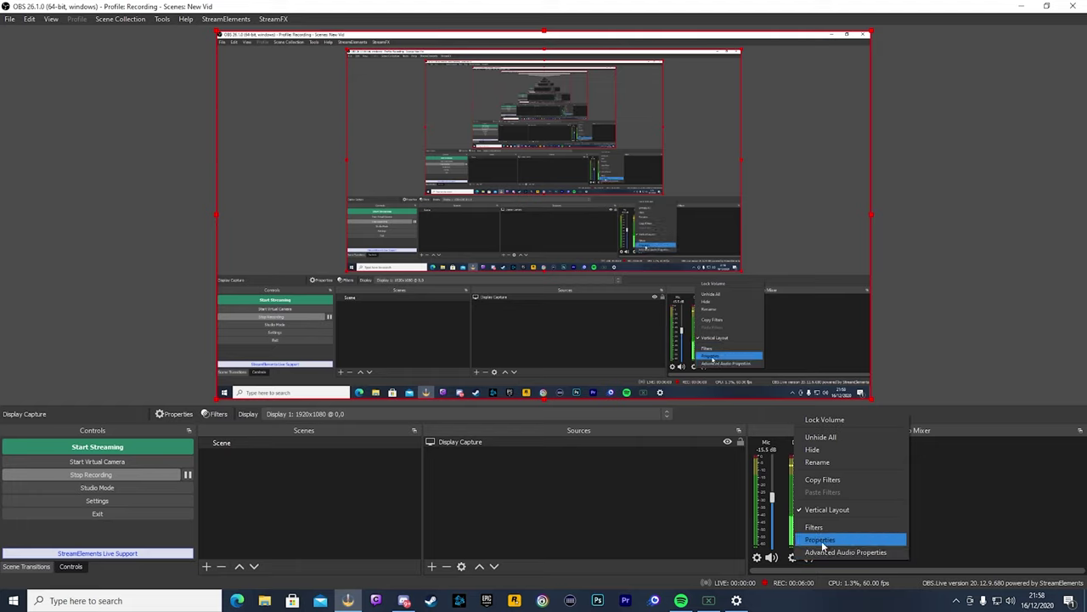
pyautogui.click(818, 463)
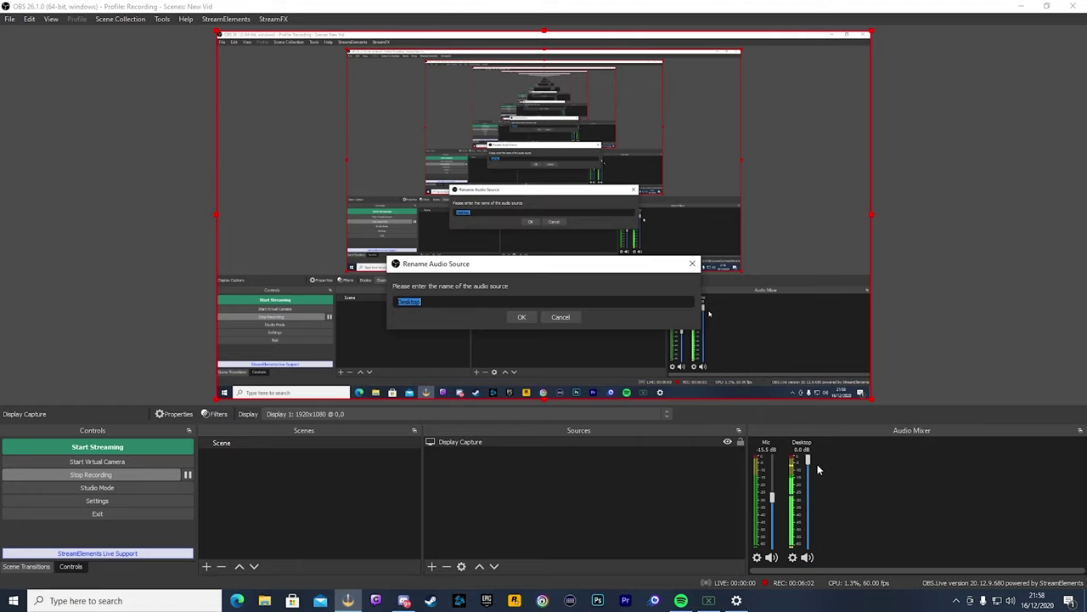
pyautogui.write('Twitch Vod')
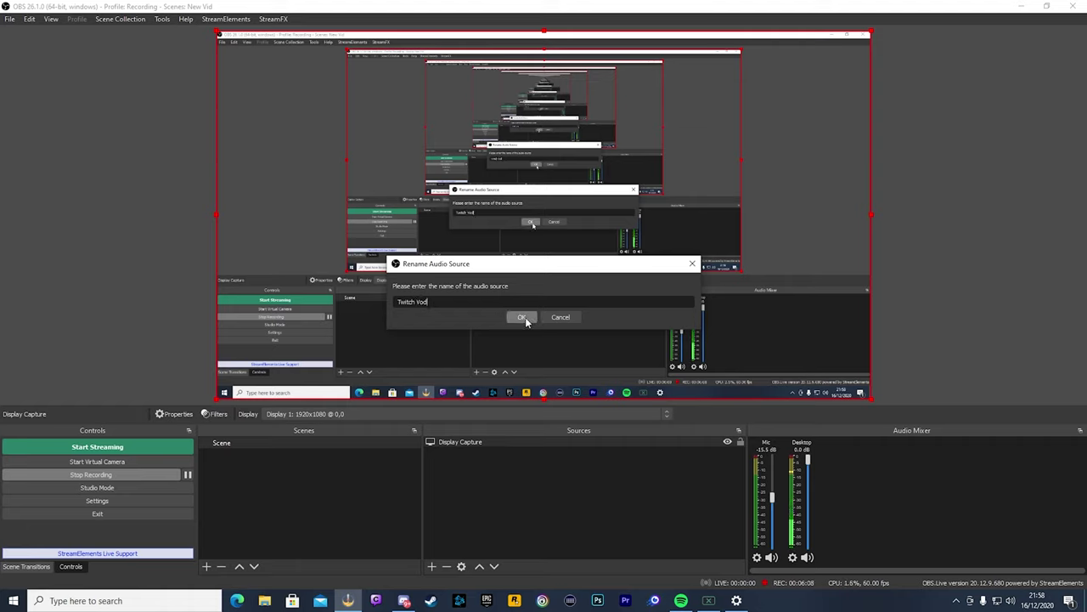
pyautogui.click(522, 317)
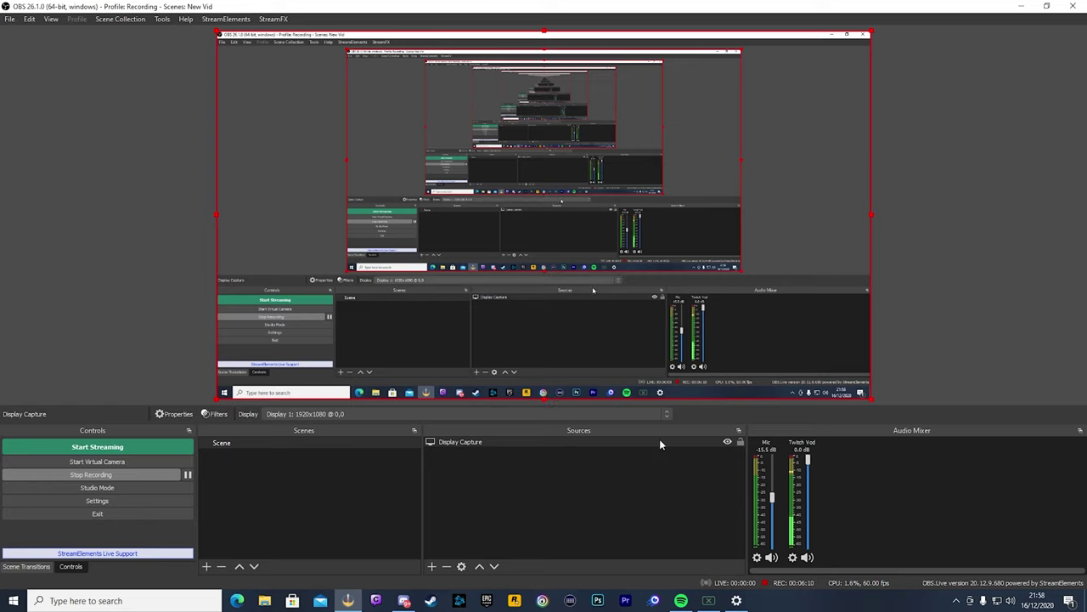
# Rename the Mic channel to 'Music' and view its Properties showing CABLE Output.
pyautogui.click(757, 558)
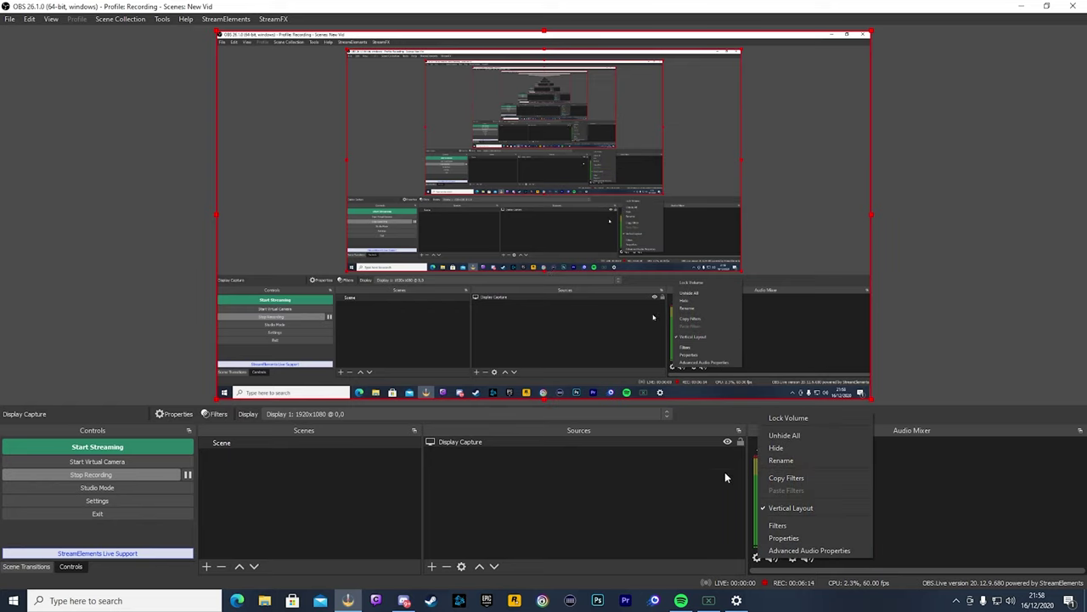
pyautogui.click(784, 460)
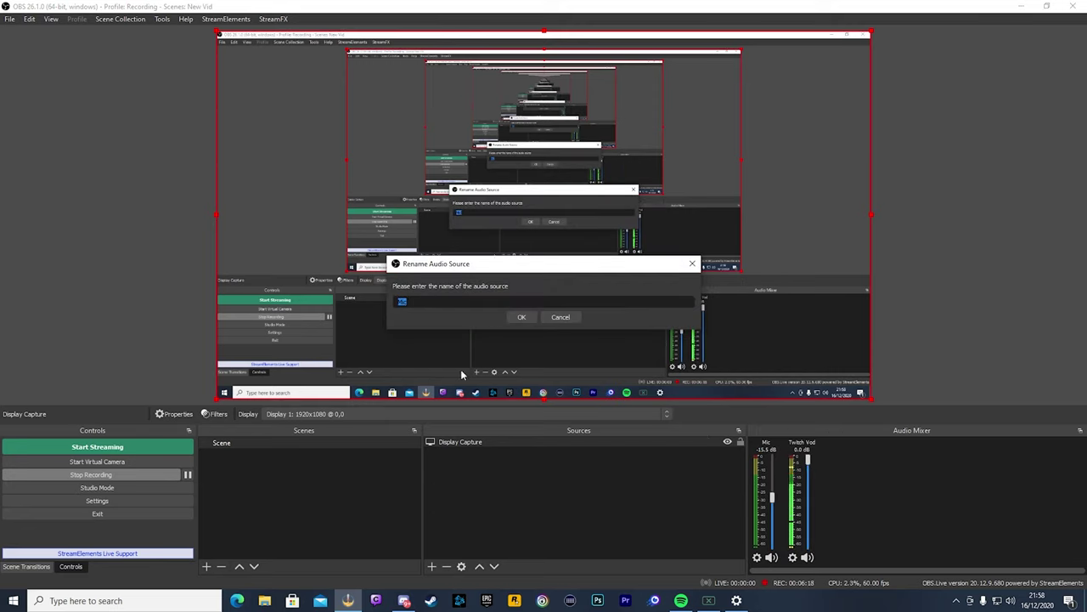
pyautogui.click(520, 316)
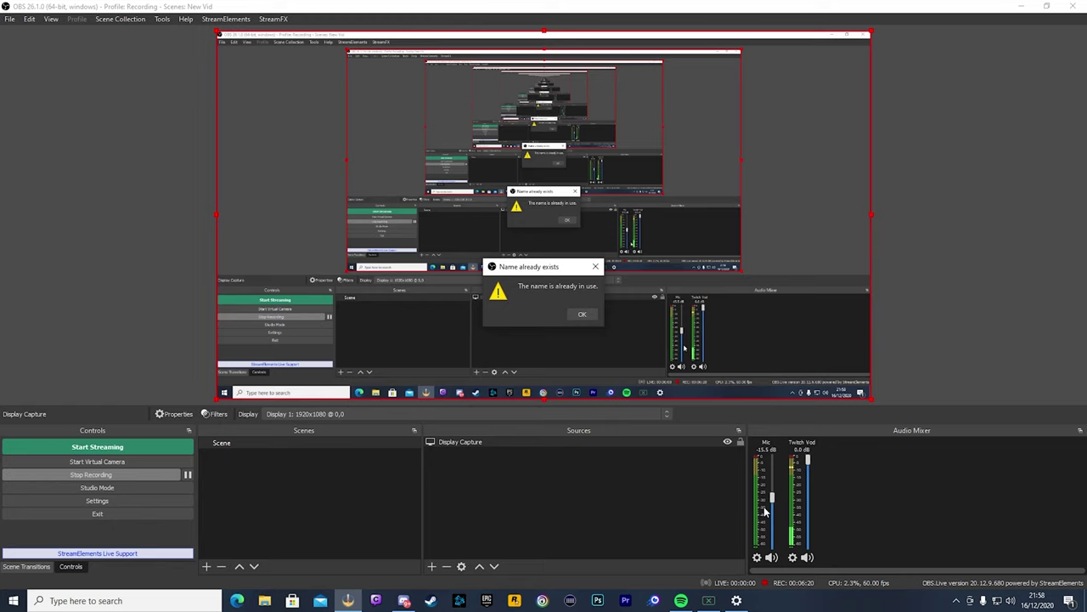
pyautogui.click(582, 318)
pyautogui.click(576, 319)
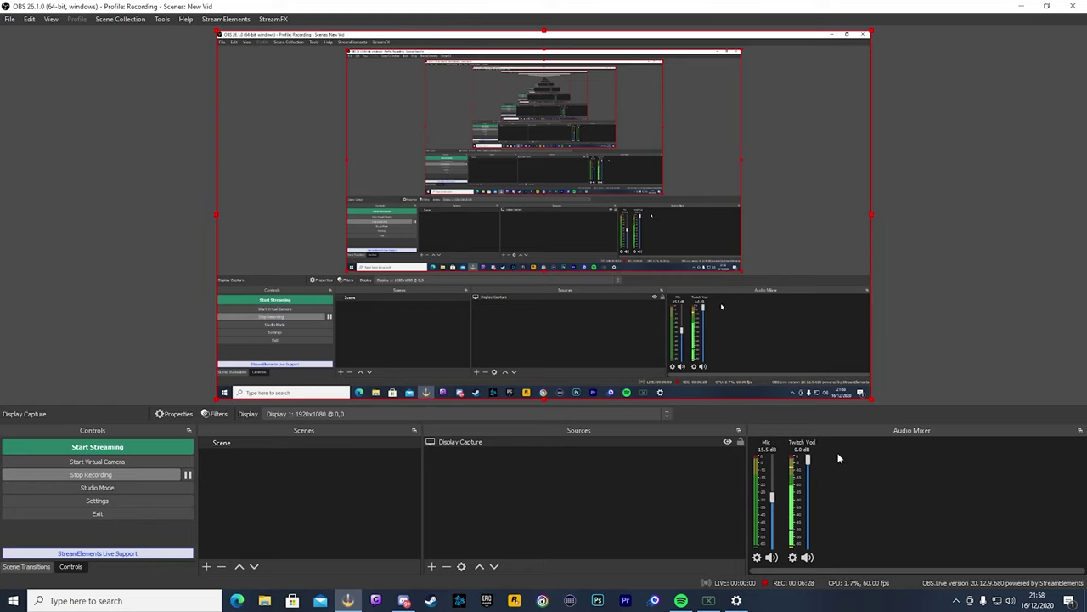
pyautogui.click(757, 558)
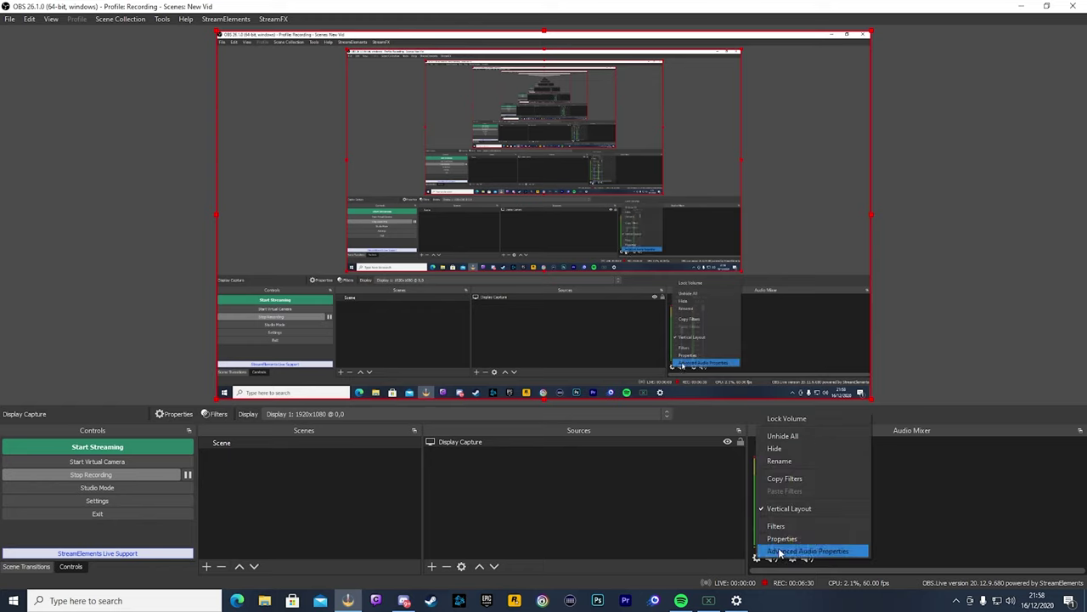
pyautogui.click(780, 460)
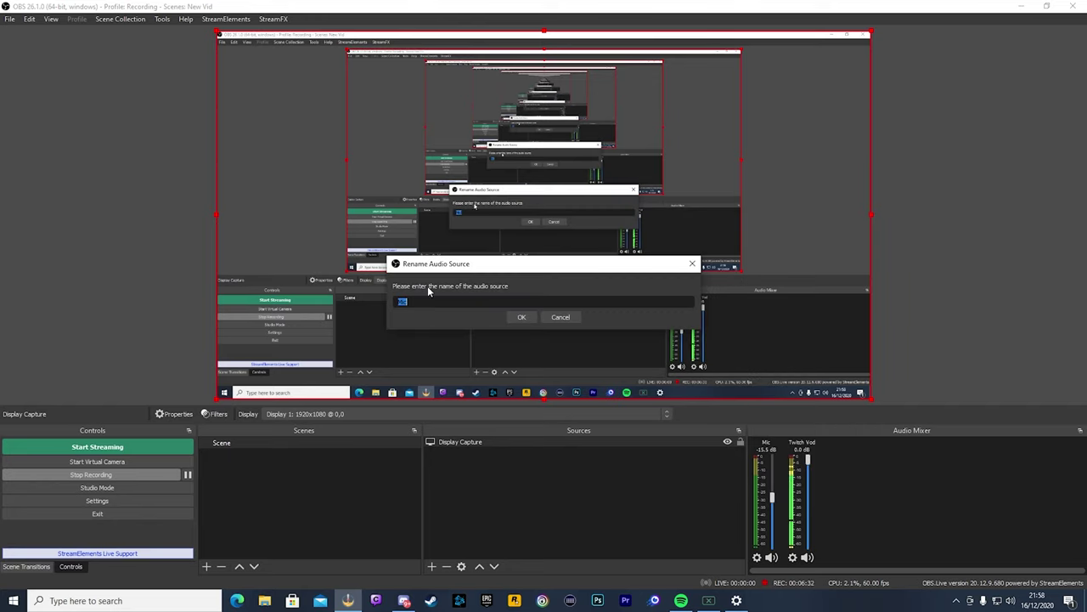
pyautogui.write('Music')
pyautogui.click(528, 318)
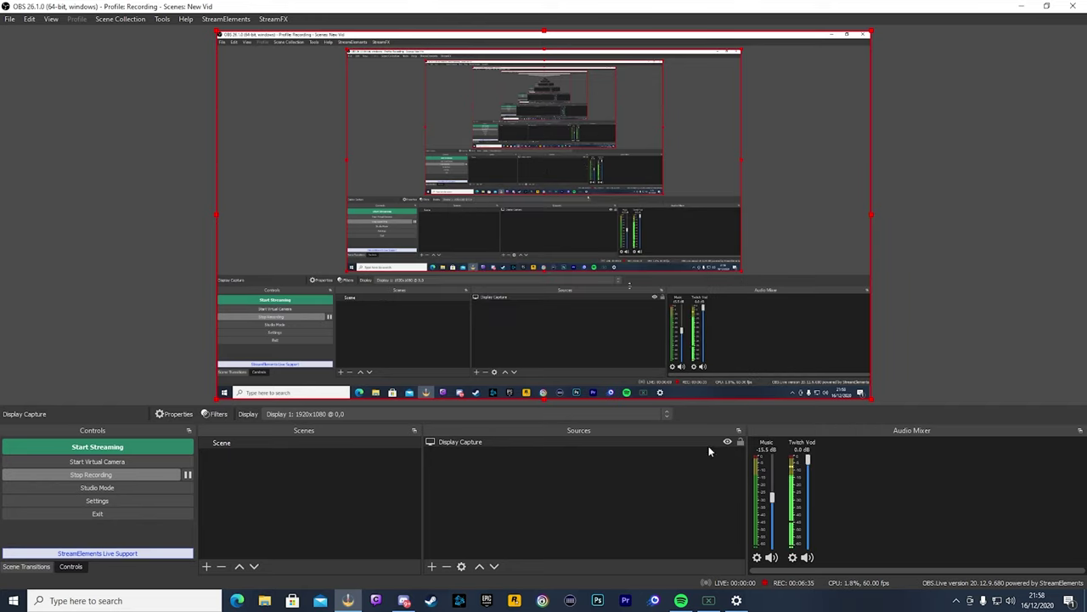
pyautogui.click(757, 558)
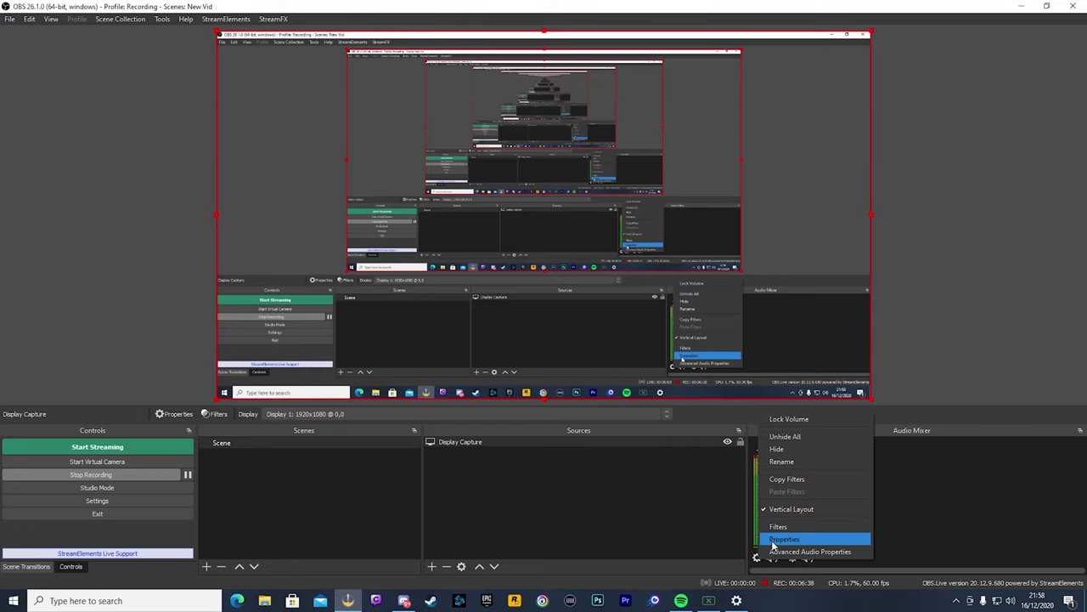
pyautogui.click(773, 540)
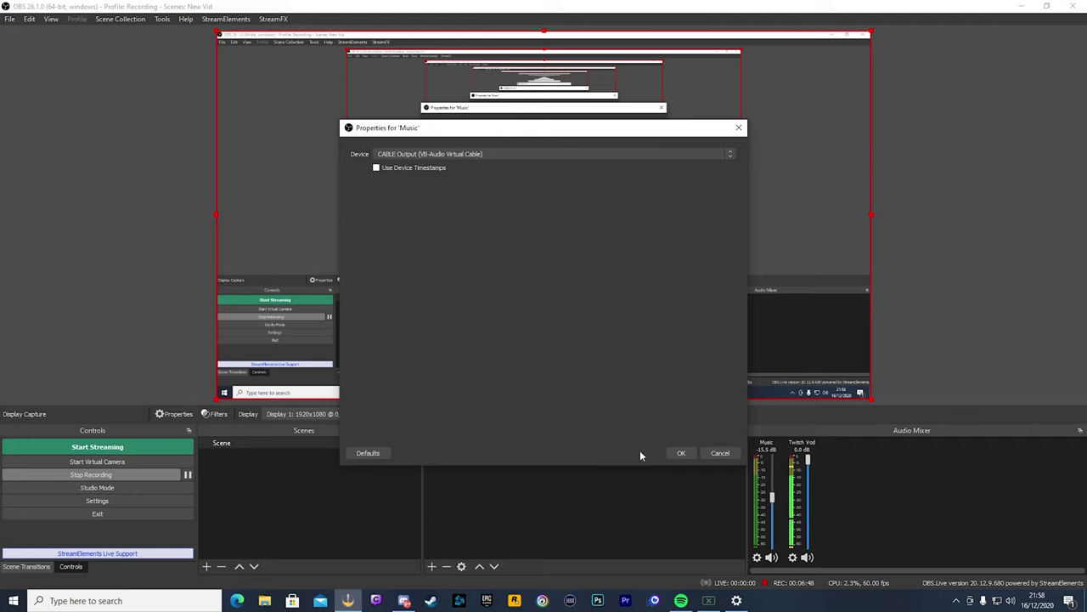
# Close Music's properties keeping CABLE Output and open Advanced Audio Properties for all channels.
pyautogui.click(681, 454)
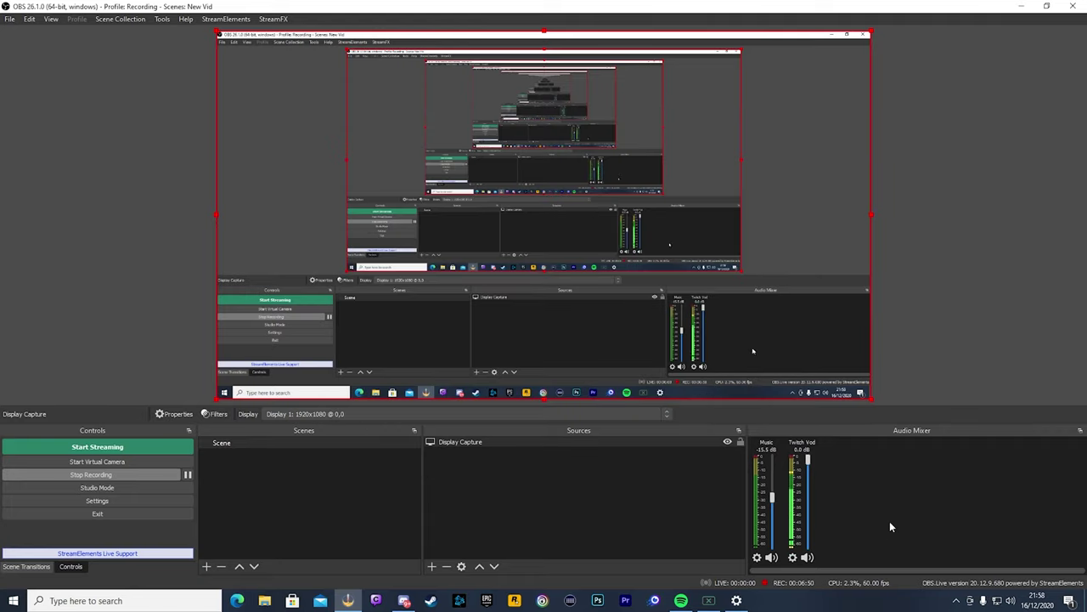
pyautogui.rightClick(853, 484)
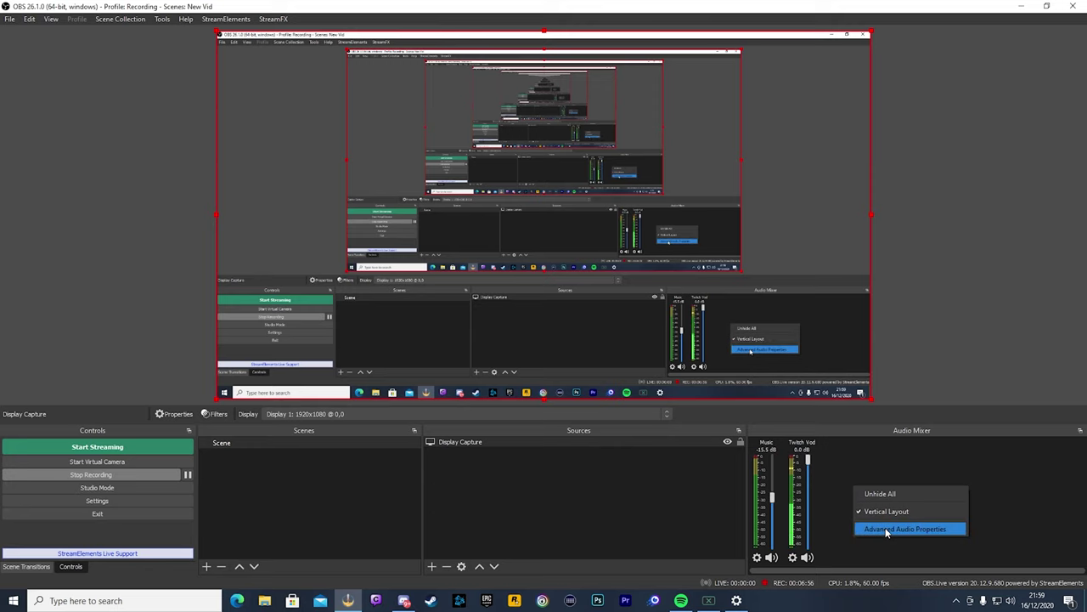
pyautogui.click(887, 529)
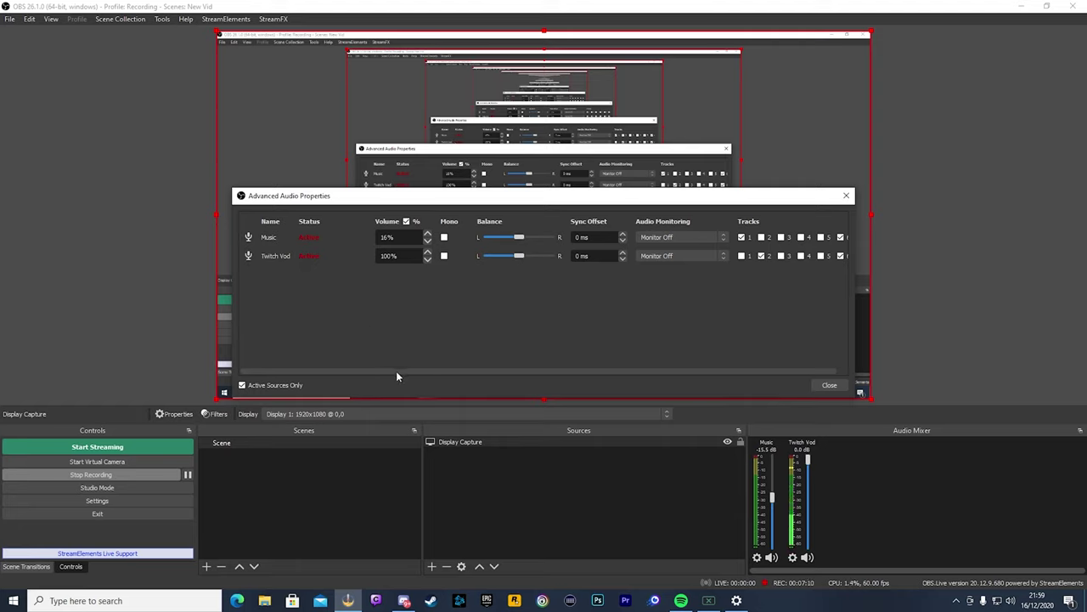
pyautogui.moveTo(396, 371); pyautogui.dragTo(411, 370)
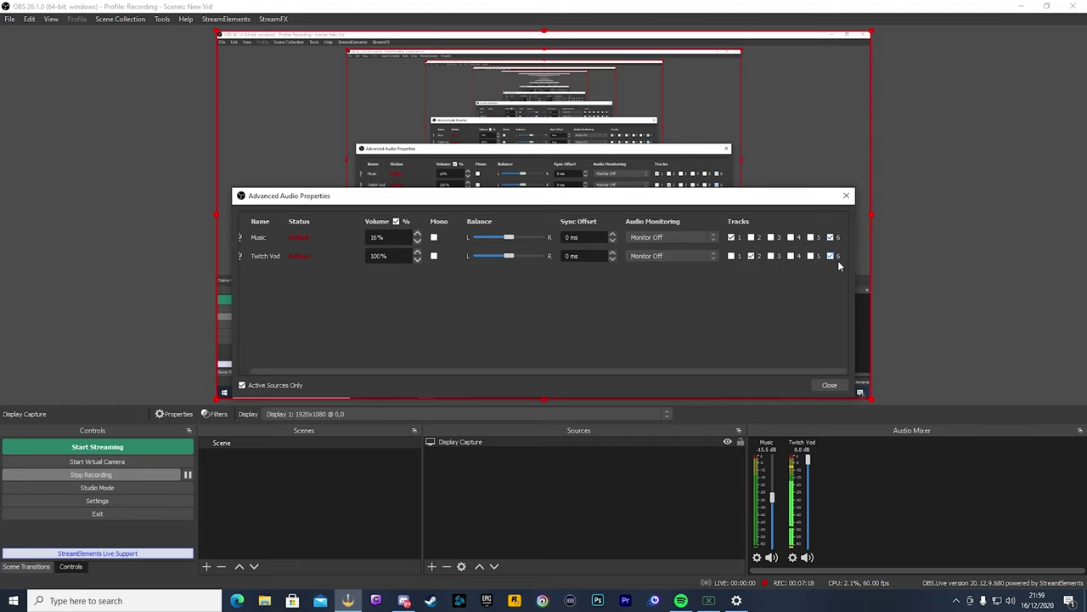
# Check the stream output's audio track in Settings, then toggle Twitch Vod's track 2 assignment.
pyautogui.click(145, 501)
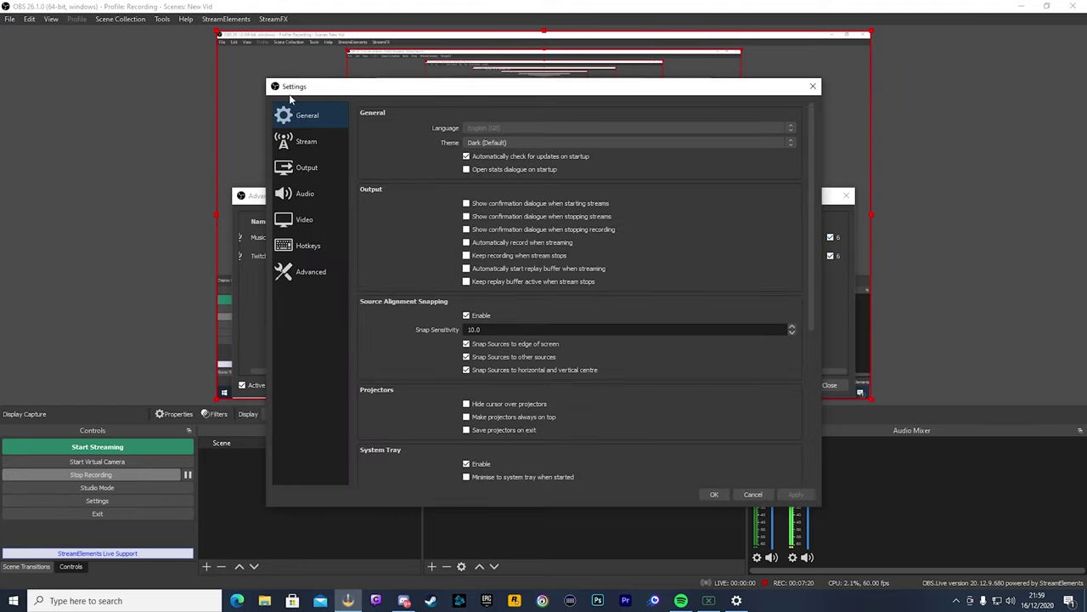
pyautogui.click(307, 166)
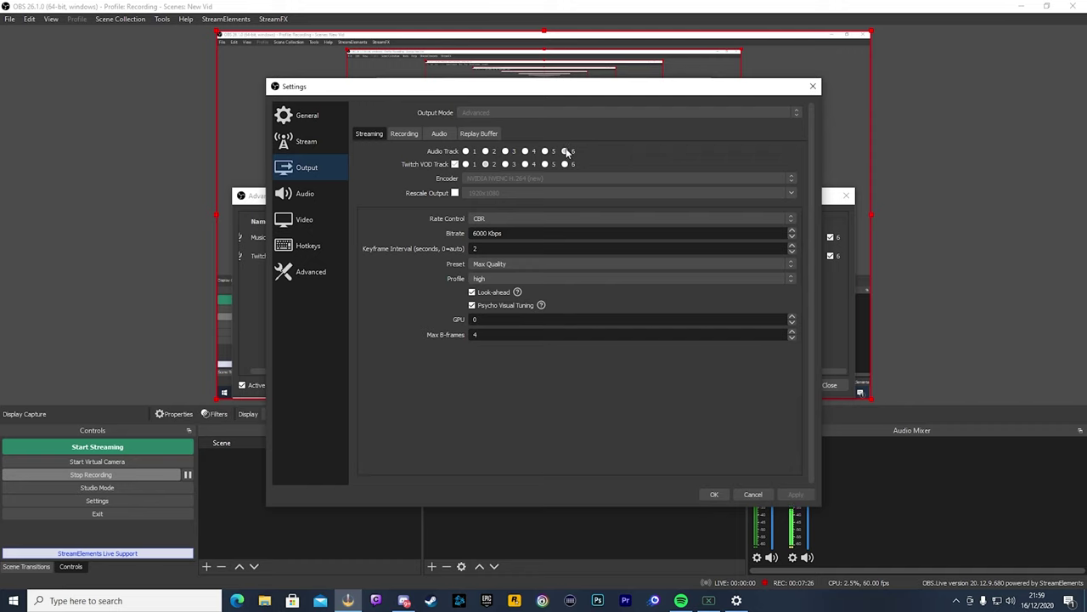
pyautogui.click(715, 495)
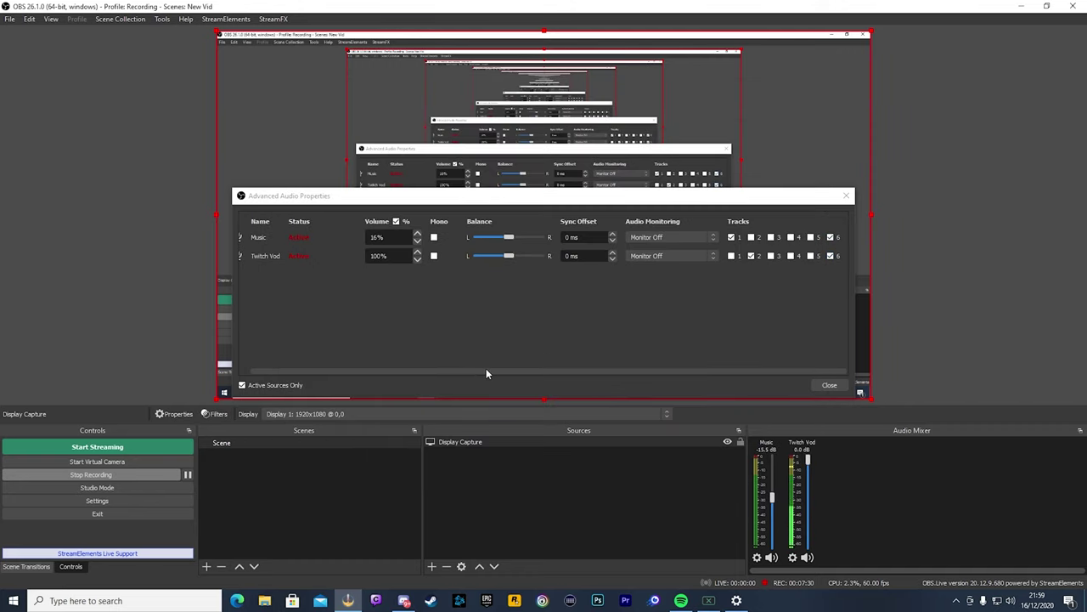
pyautogui.moveTo(486, 372); pyautogui.dragTo(467, 376)
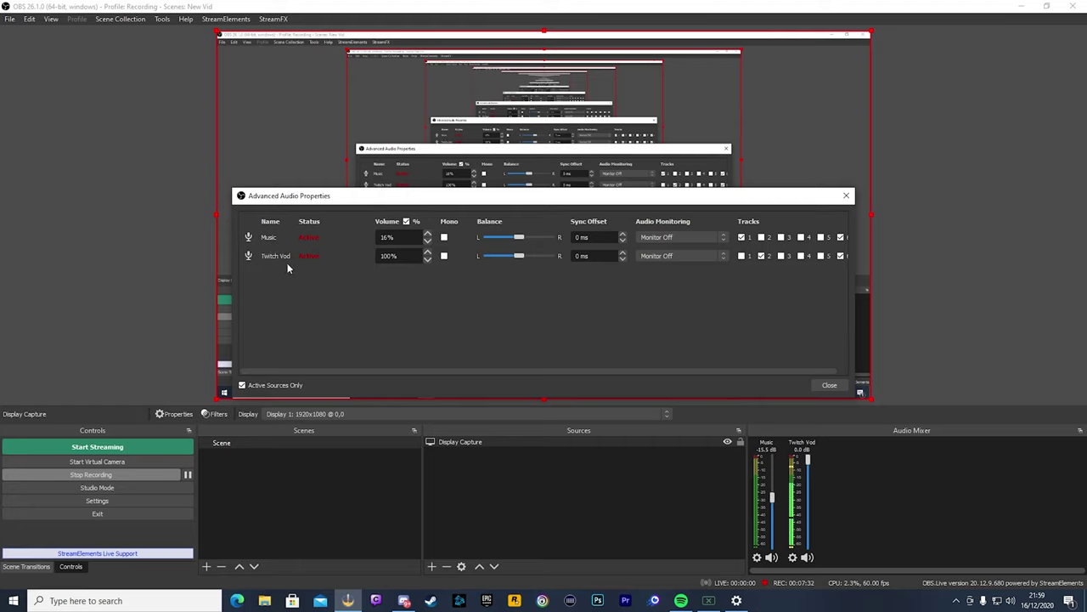
pyautogui.click(763, 256)
pyautogui.hscroll(1, 648, 372)
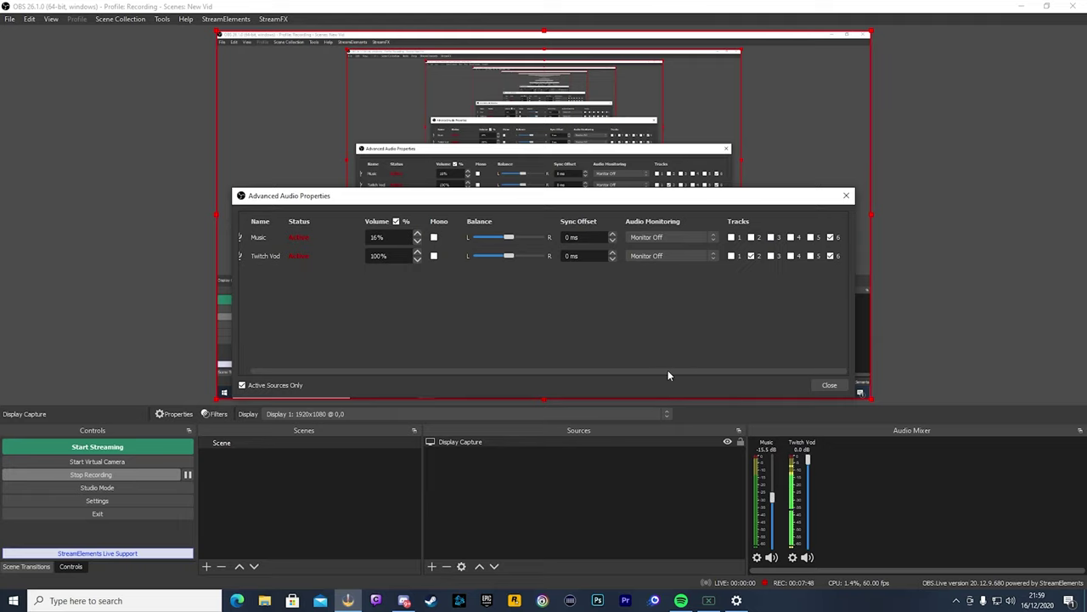
# Close Advanced Audio Properties, play TheFatRat's 'Origin' in Spotify, and minimise Spotify.
pyautogui.click(828, 387)
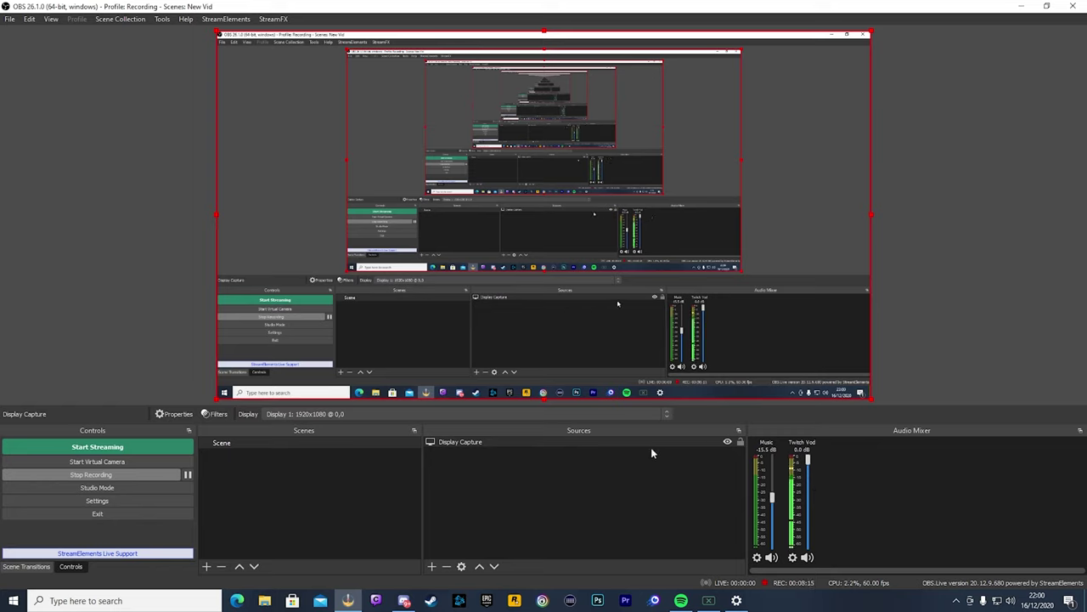
pyautogui.click(683, 602)
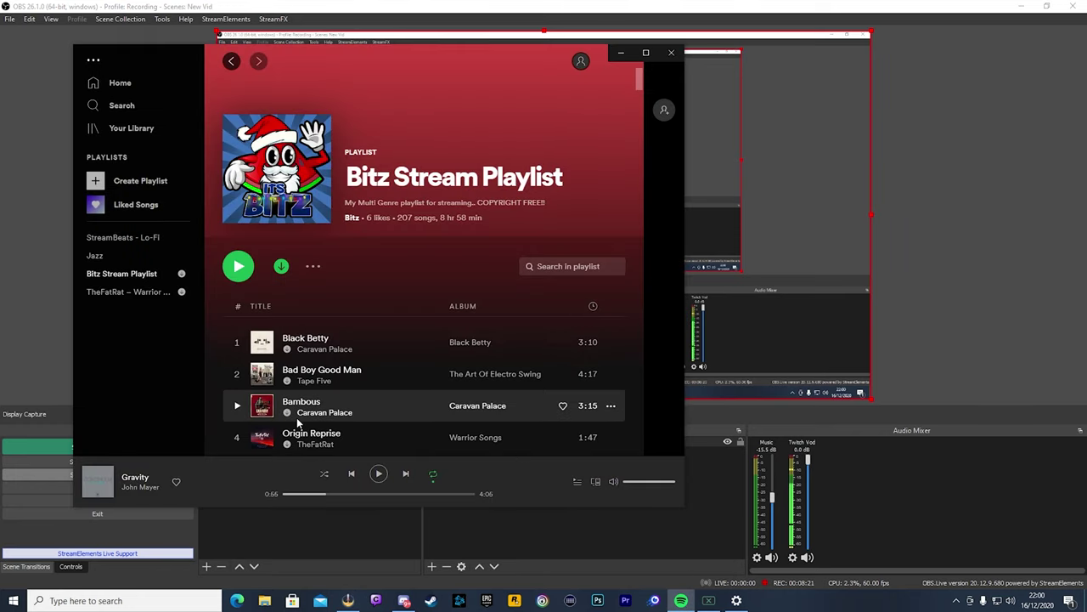
pyautogui.scroll(-3, 286, 391)
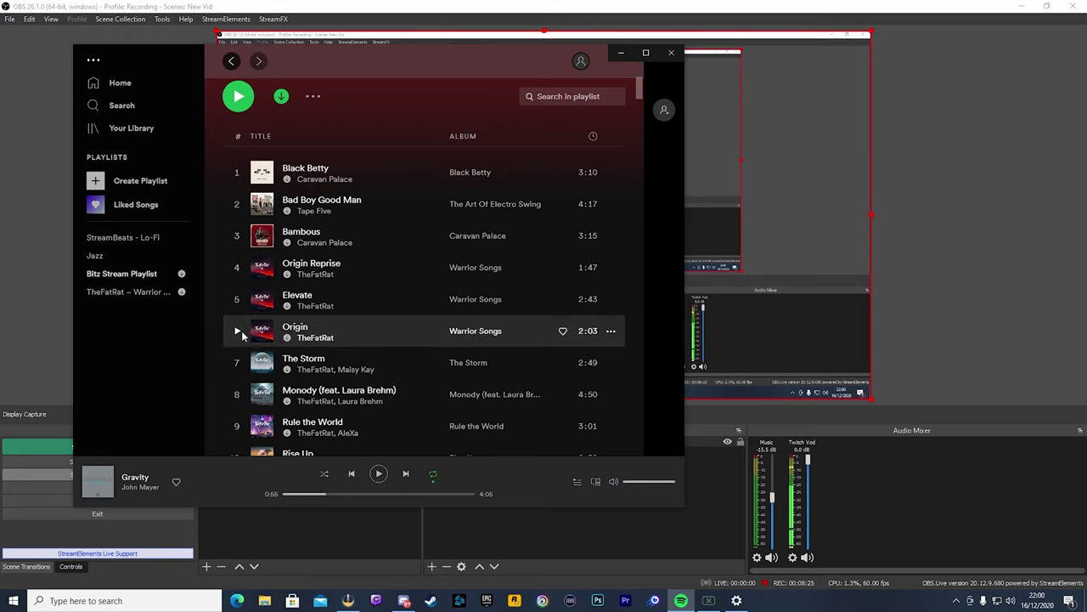
pyautogui.click(241, 334)
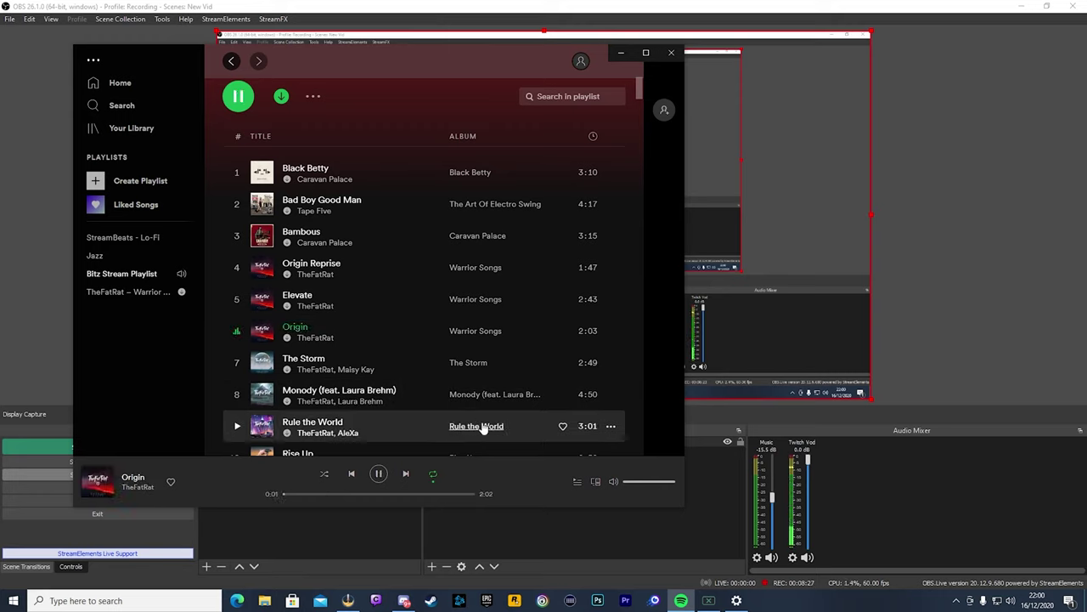
pyautogui.click(622, 56)
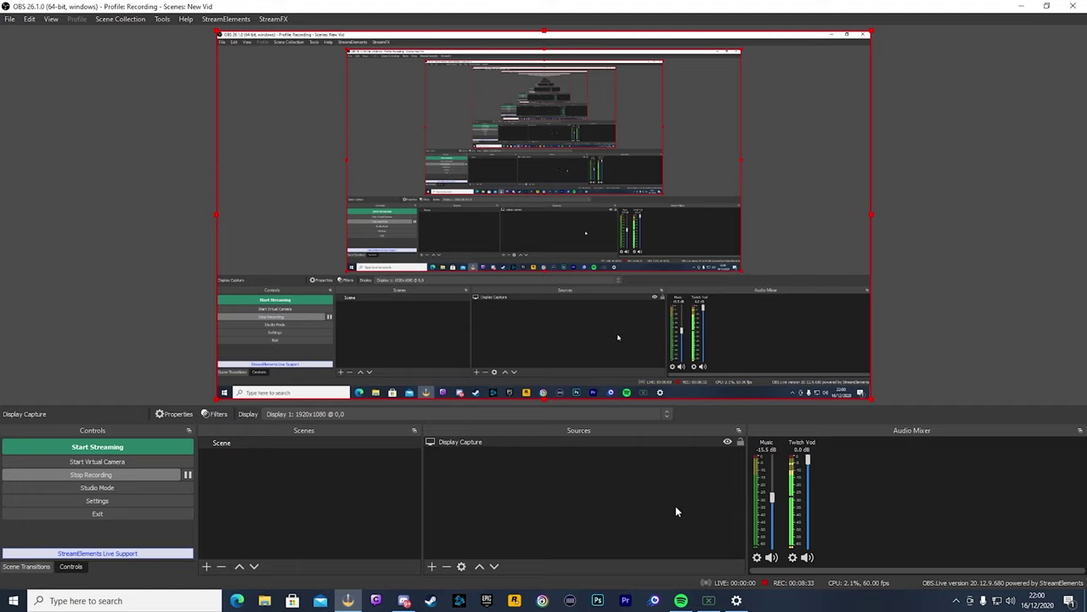
# Set Spotify Music's output to CABLE Input (VB-Audio Virtual Cable) in App volume device preferences.
pyautogui.rightClick(1011, 600)
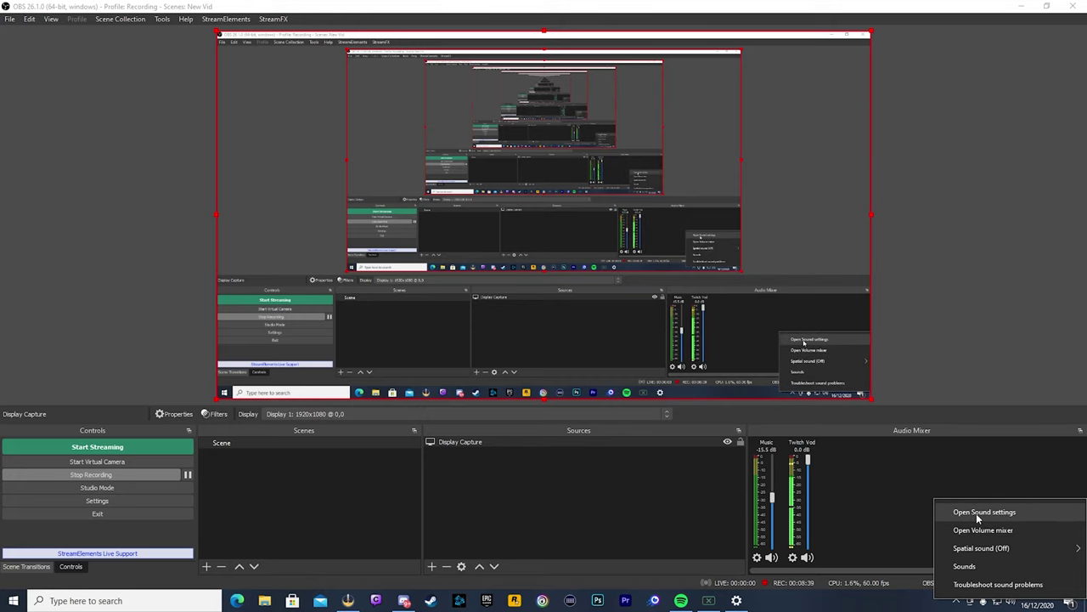
pyautogui.click(1011, 517)
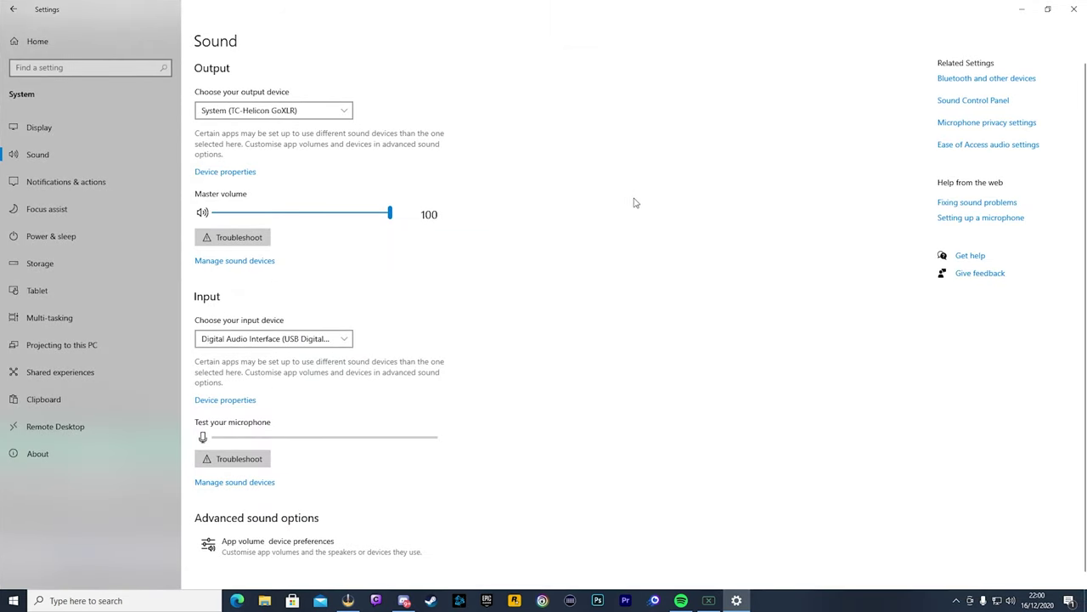
pyautogui.scroll(-1, 478, 325)
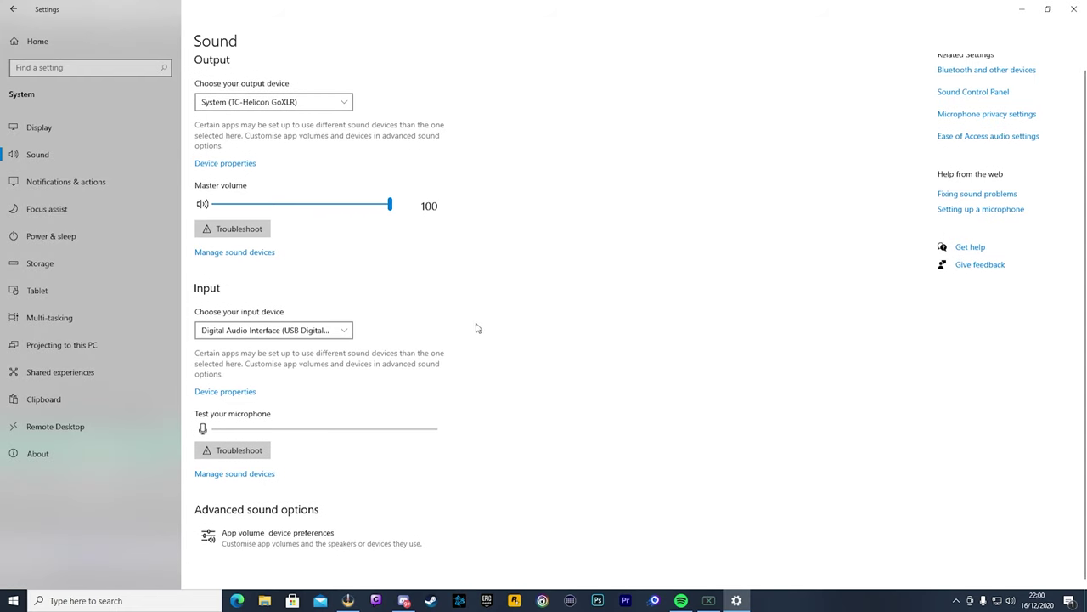
pyautogui.click(287, 543)
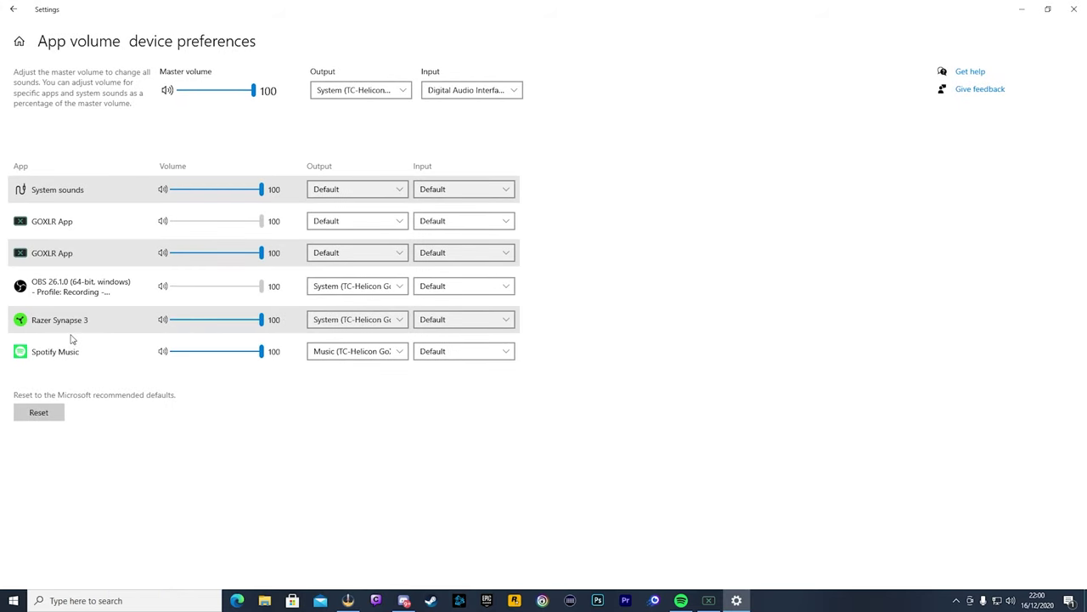
pyautogui.click(352, 357)
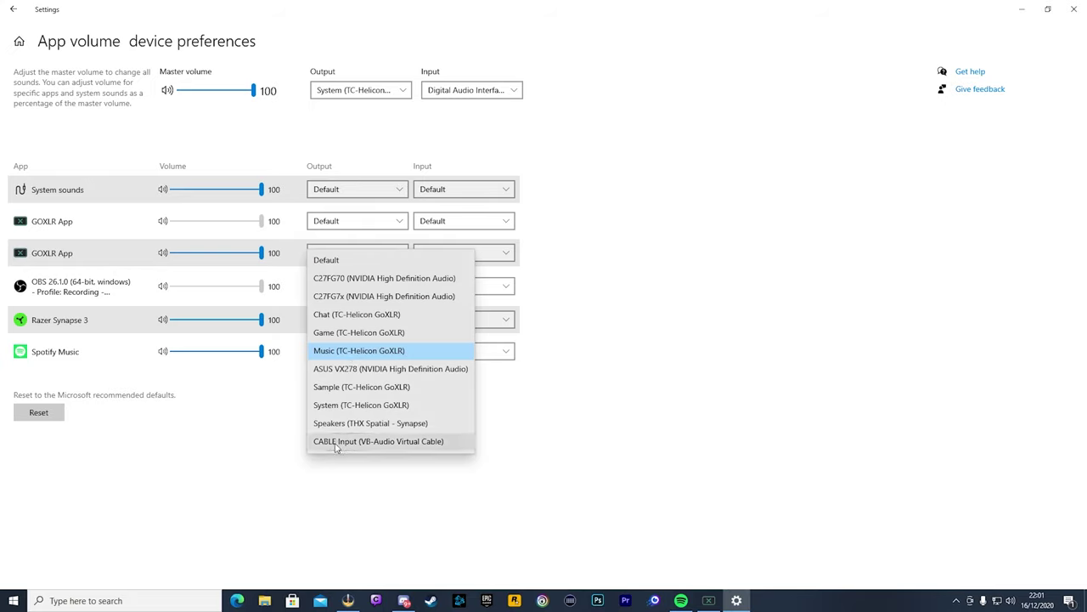
pyautogui.click(379, 441)
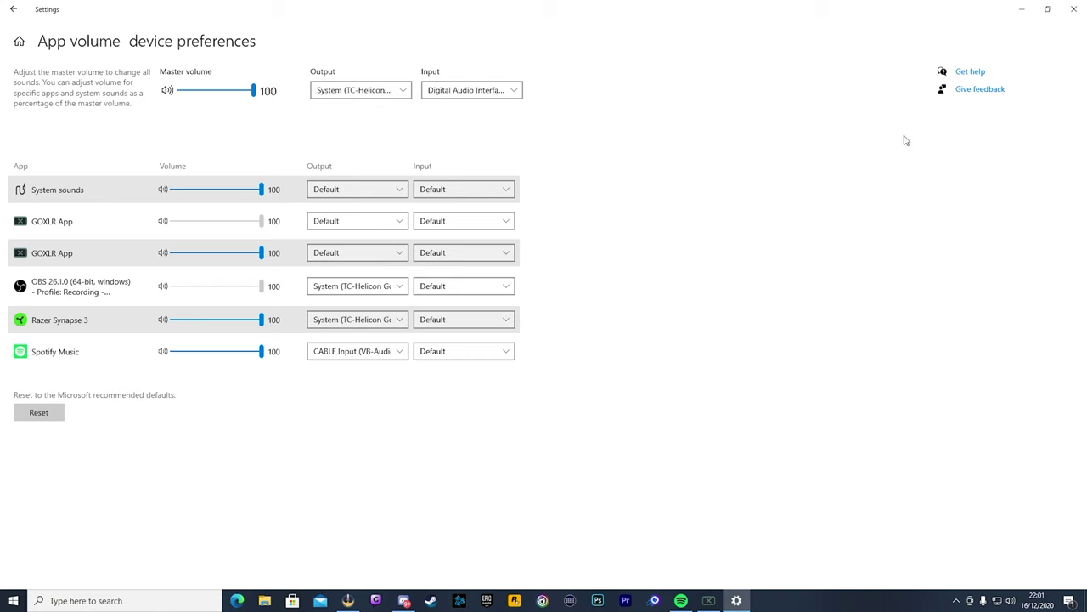
pyautogui.click(1073, 9)
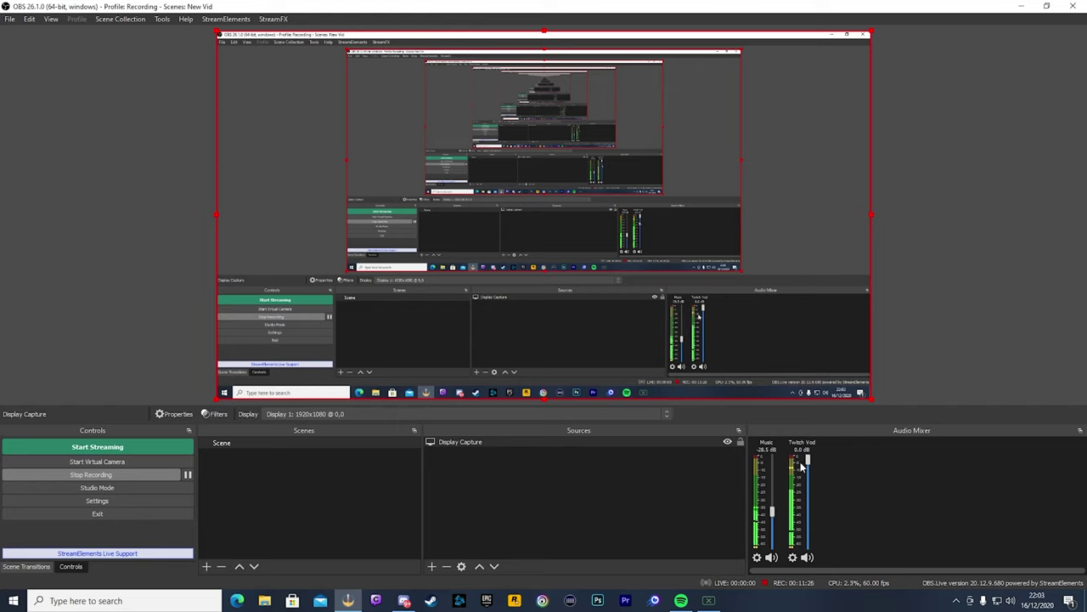
# Pick Sample (TC-Helicon GoXLR) as the Music source's Device, then bring up the GoXLR app.
pyautogui.click(756, 558)
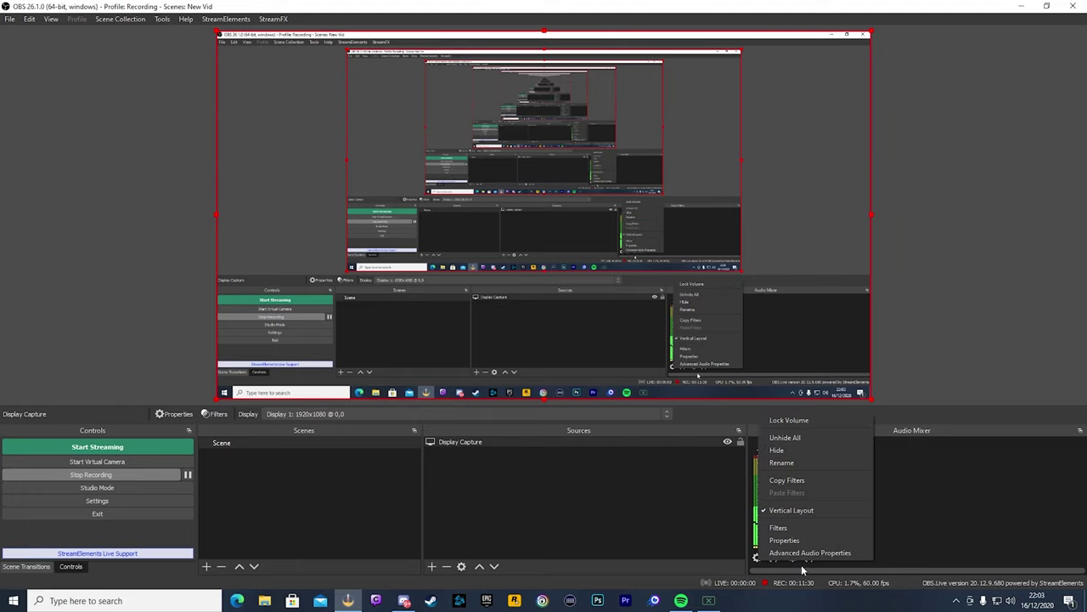
pyautogui.click(784, 540)
pyautogui.click(441, 154)
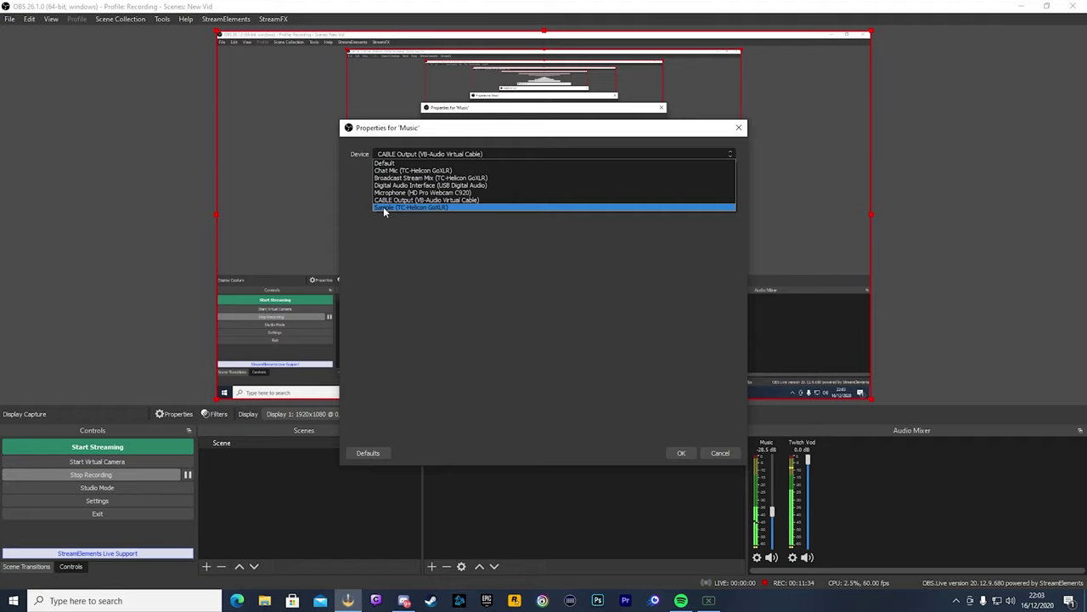
pyautogui.click(386, 209)
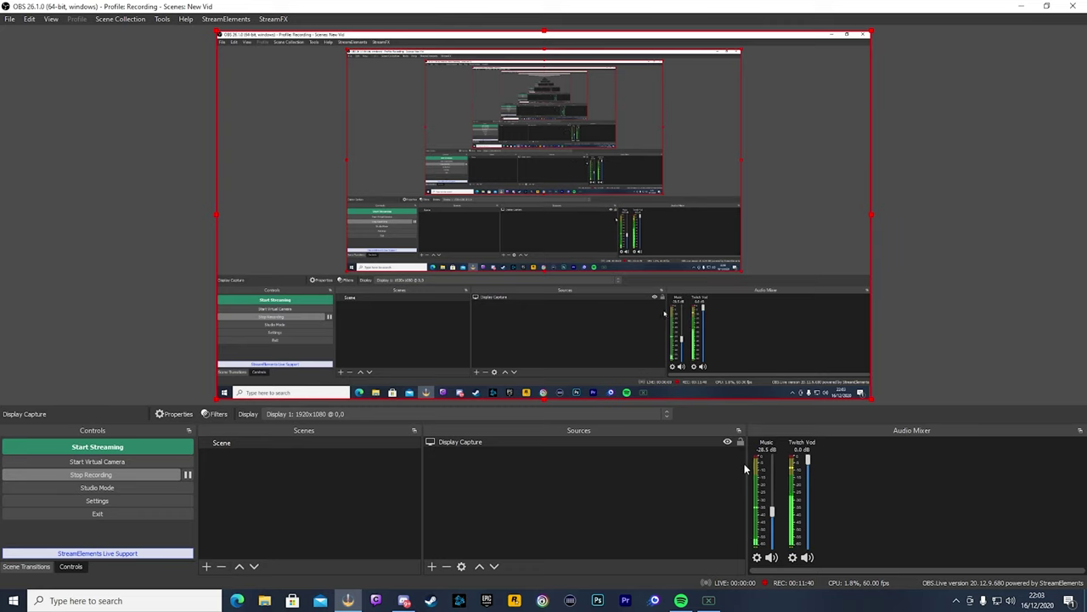
pyautogui.click(709, 600)
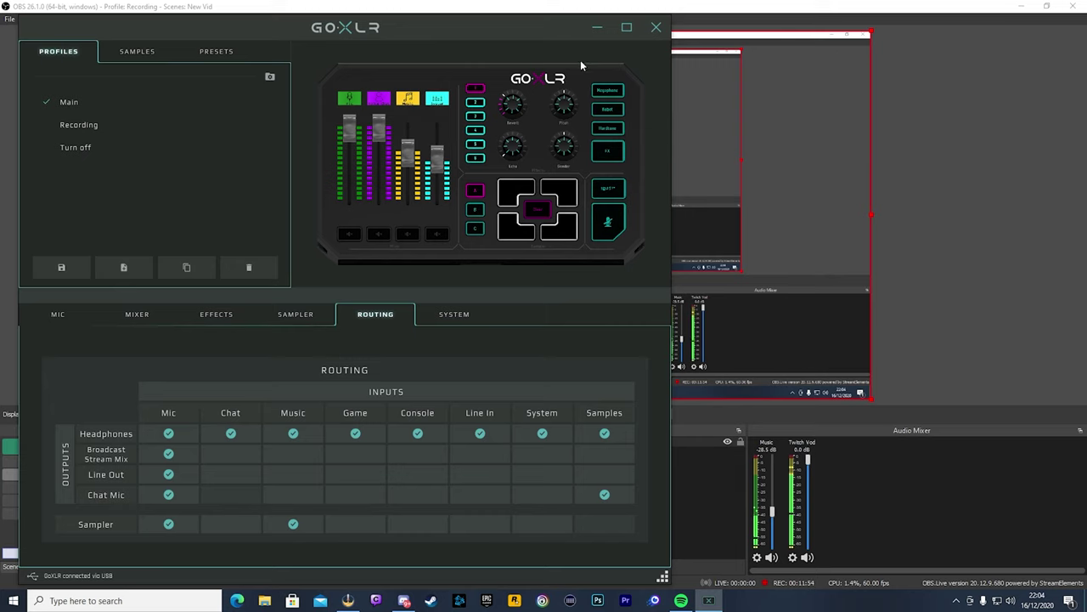
# Minimise the GoXLR app so OBS Studio is back in front.
pyautogui.click(597, 30)
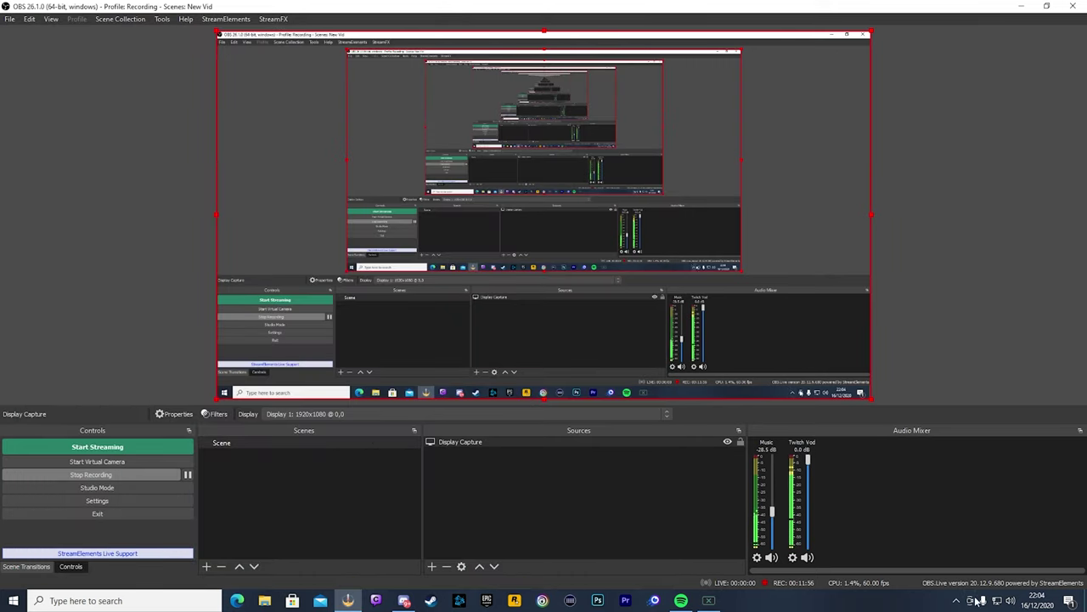
# Switch Spotify Music's output device to Music (TC-Helicon GoXLR) in App volume preferences, then close Settings.
pyautogui.rightClick(1010, 601)
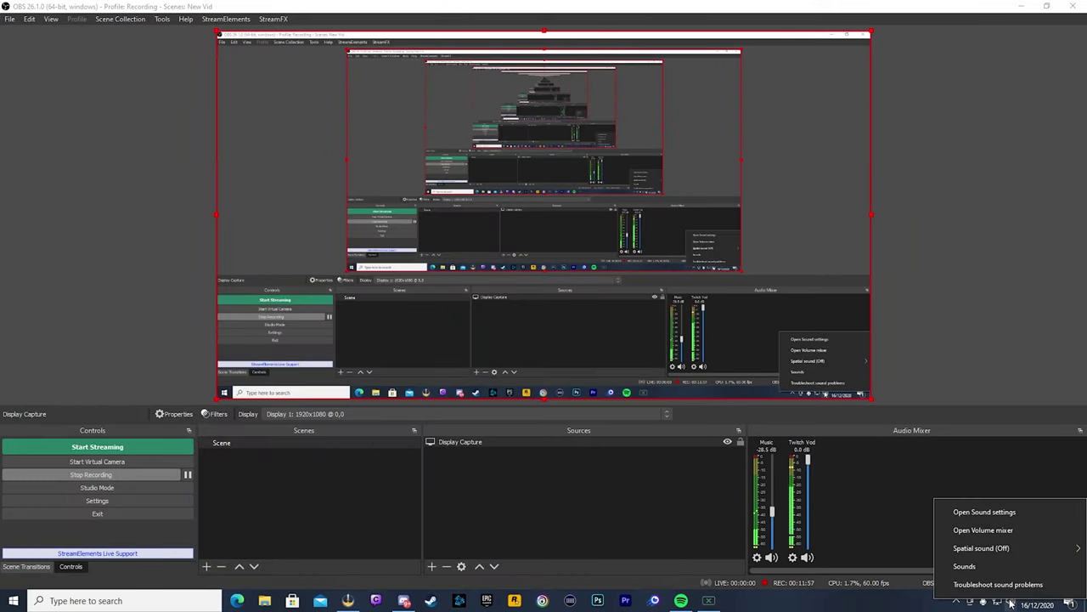
pyautogui.click(985, 512)
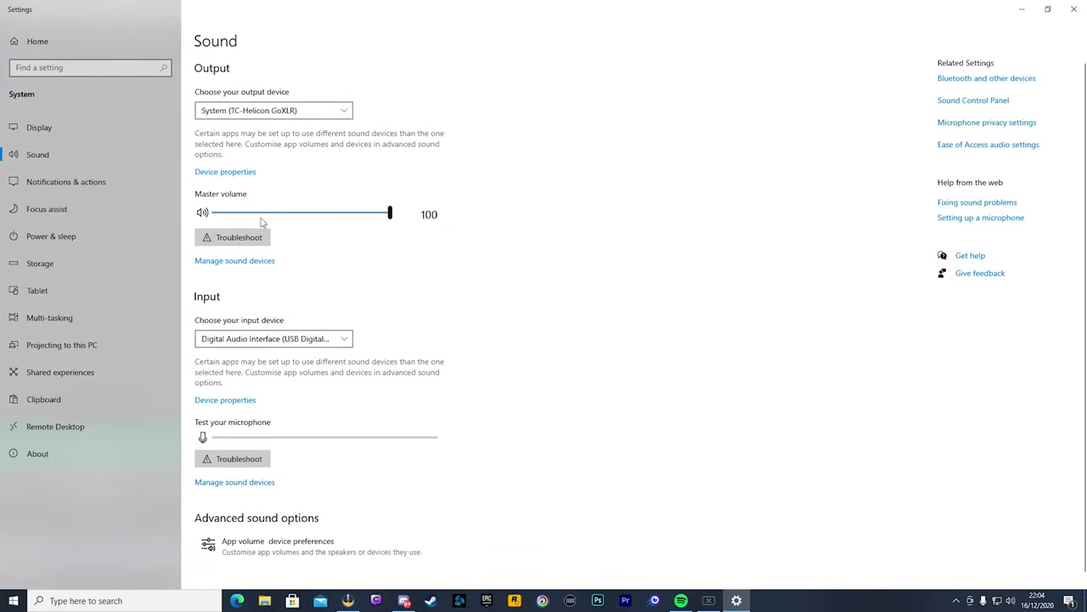
pyautogui.click(265, 545)
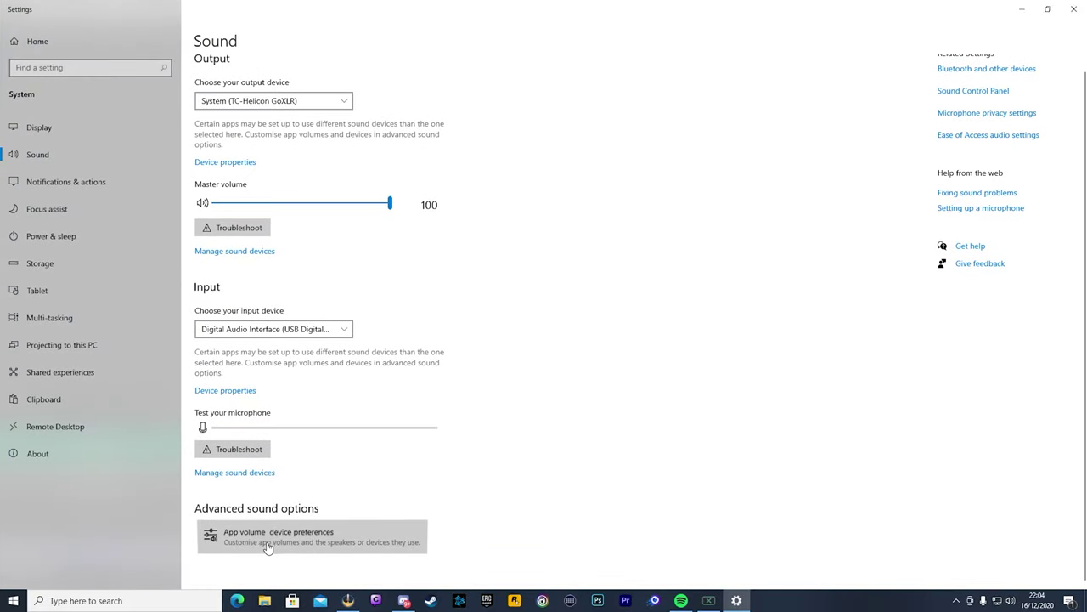
pyautogui.scroll(-1, 136, 475)
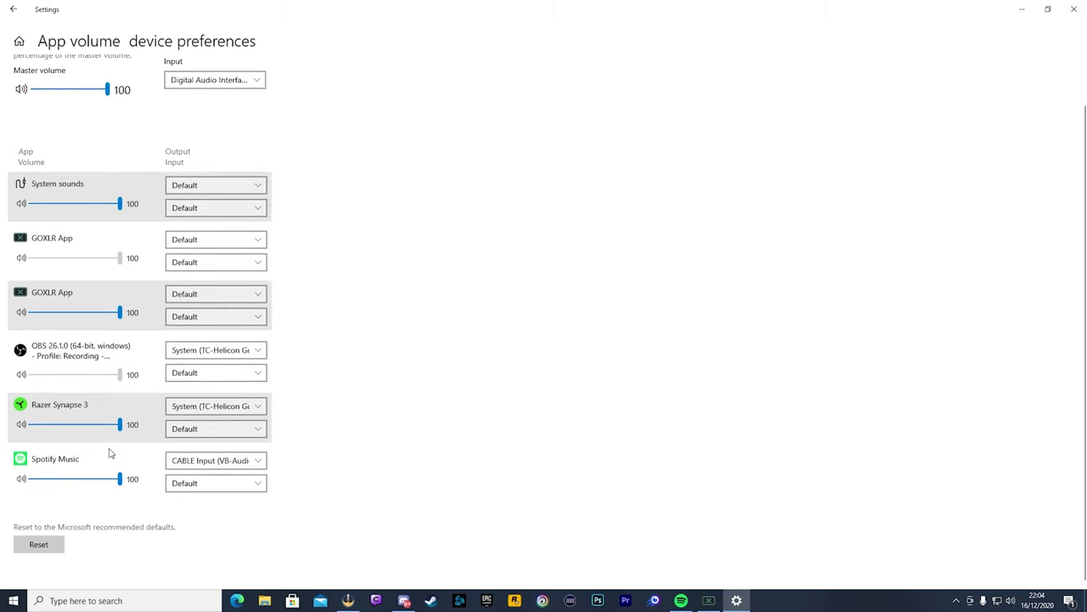
pyautogui.click(193, 462)
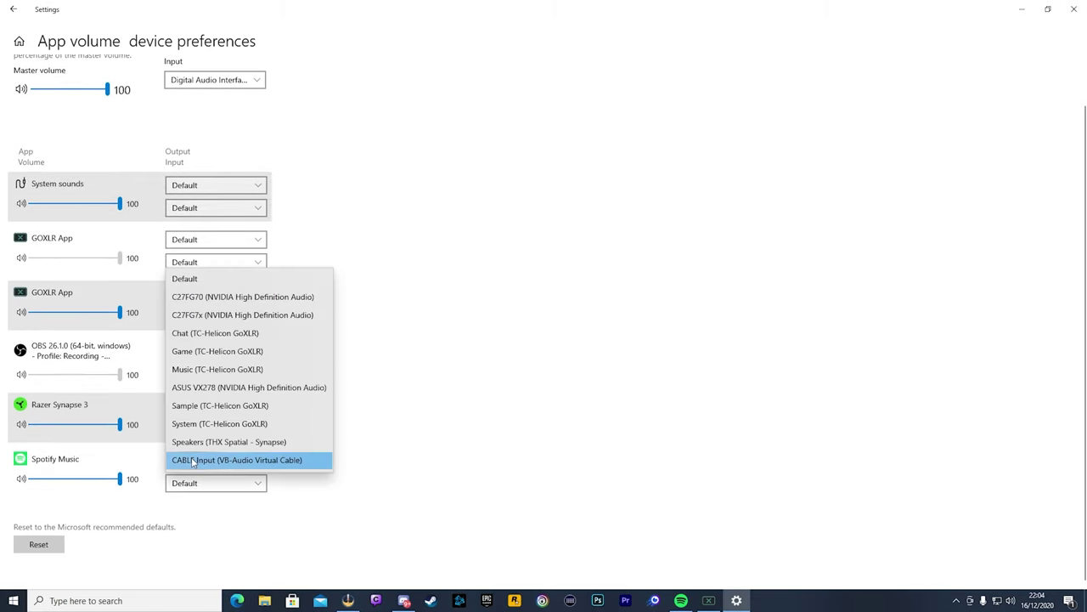
pyautogui.click(239, 367)
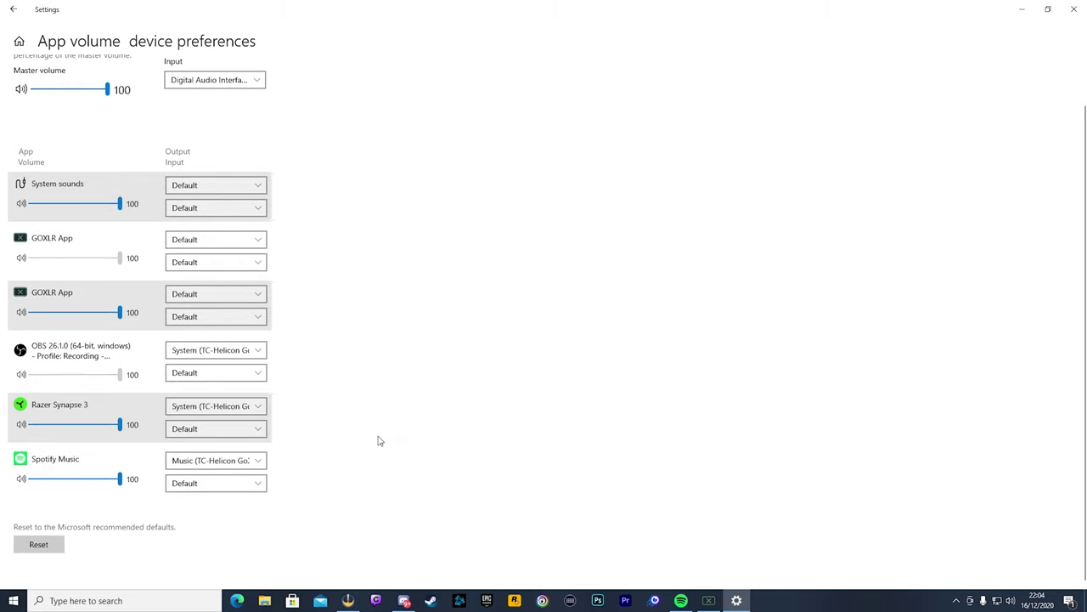
pyautogui.click(1074, 10)
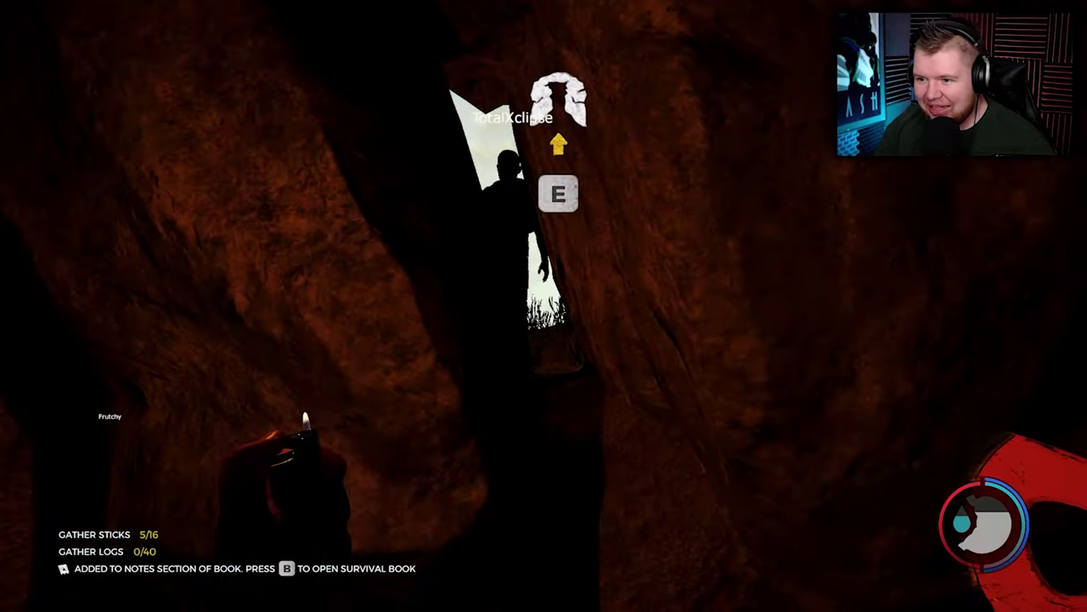
# Climb out of the cave and carry the log past the campfire and log pile onto the beach.
pyautogui.press('e')
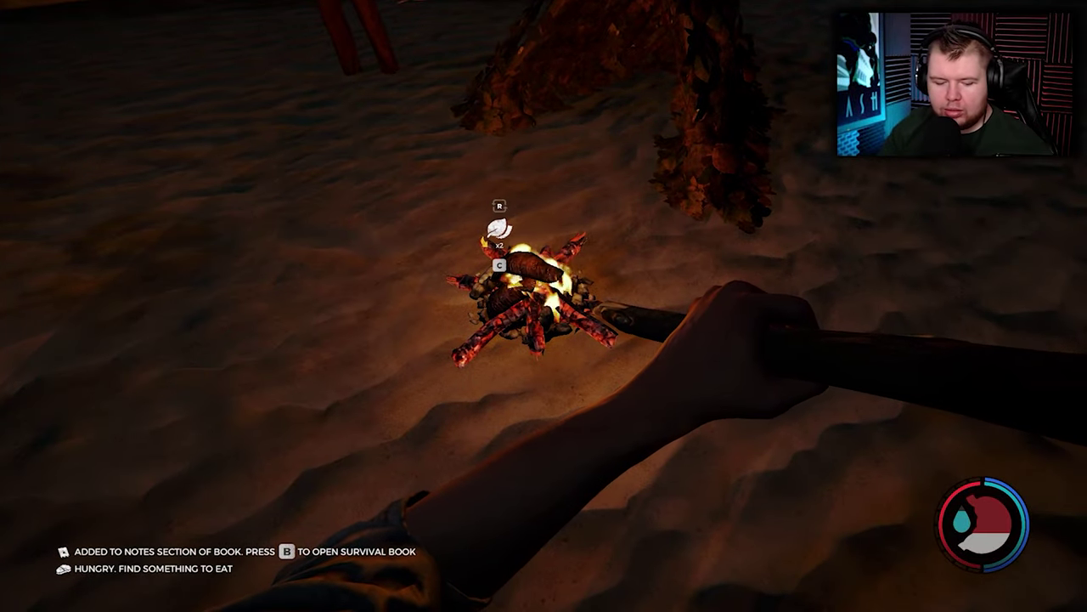
pyautogui.press('w')
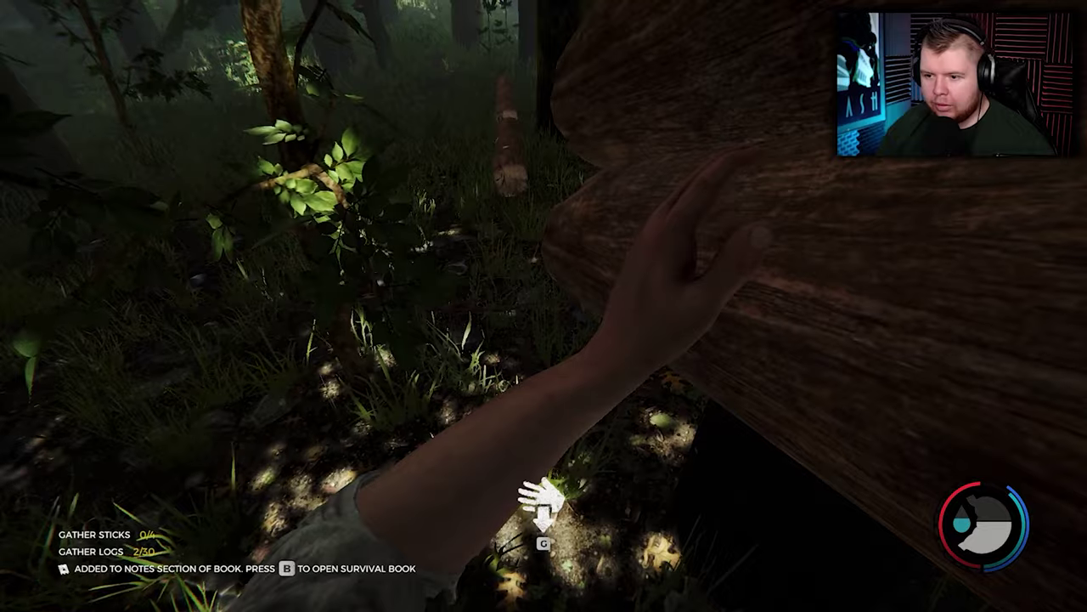
pyautogui.press('w')
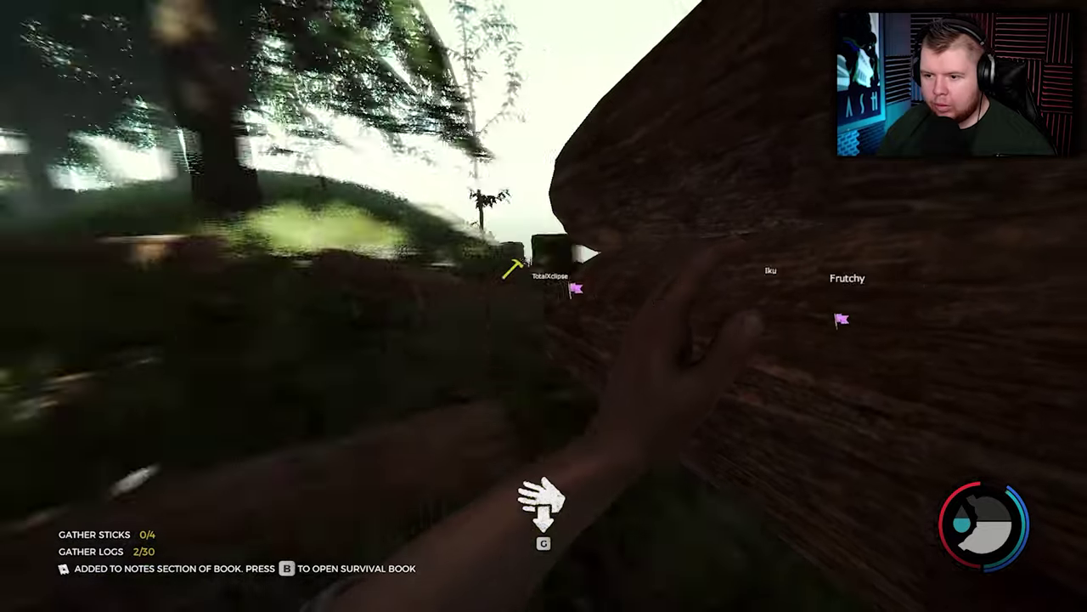
pyautogui.press('w')
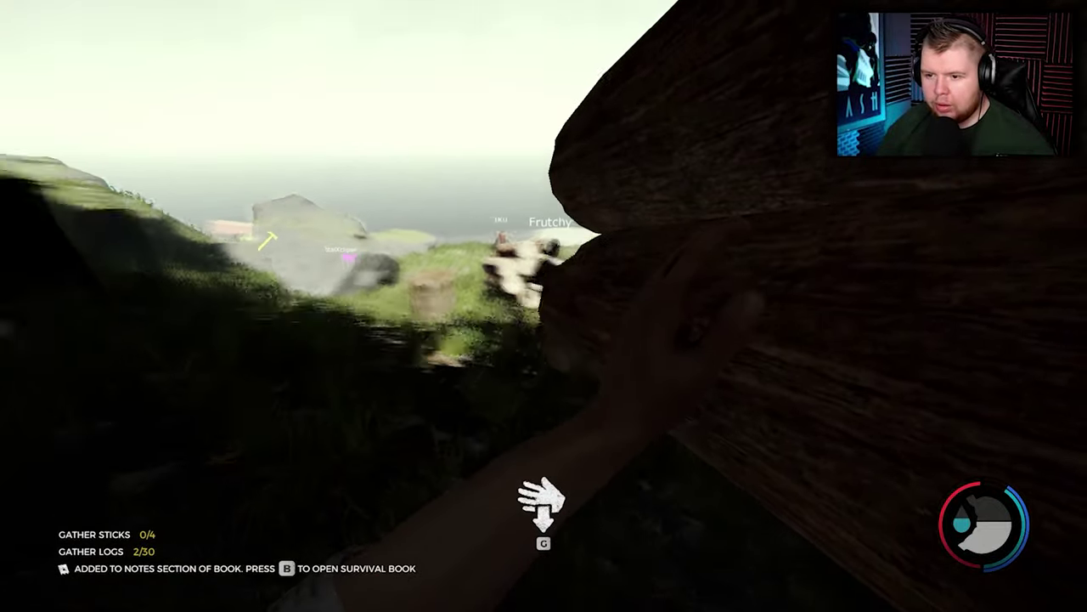
pyautogui.press('w')
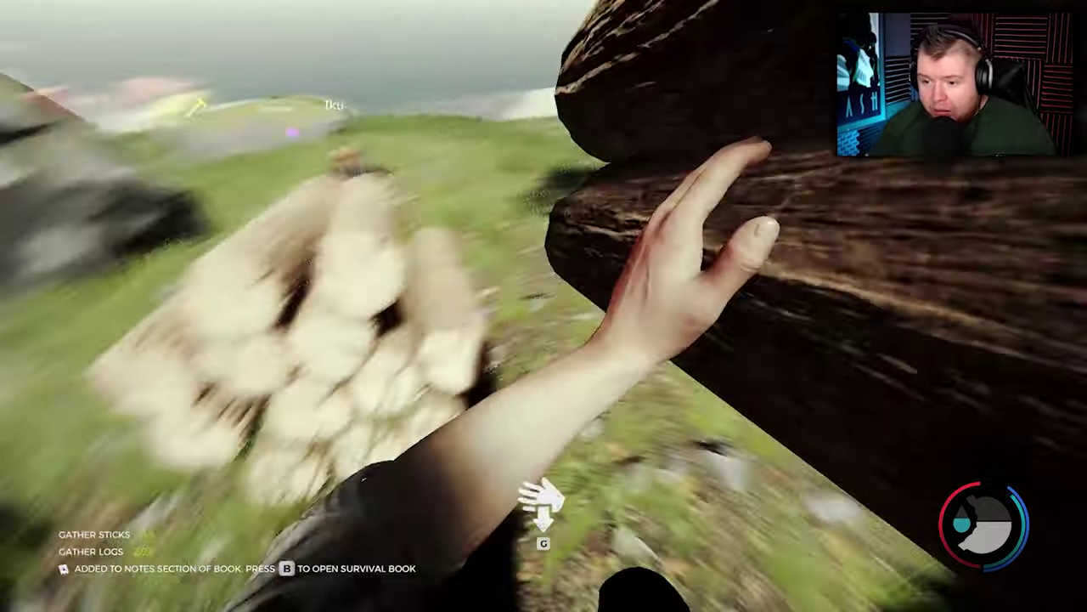
pyautogui.press('w')
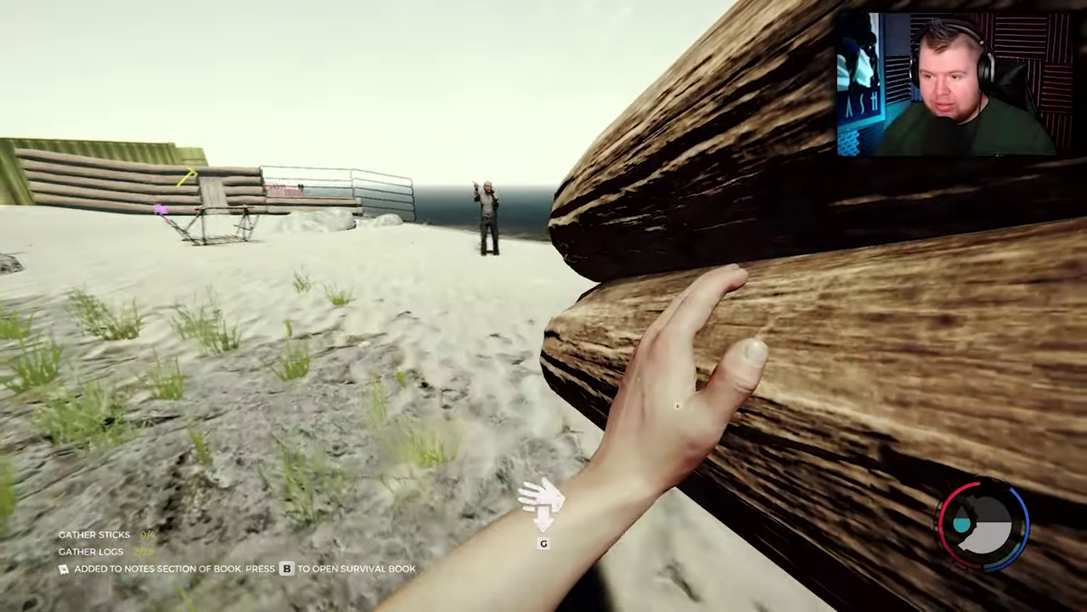